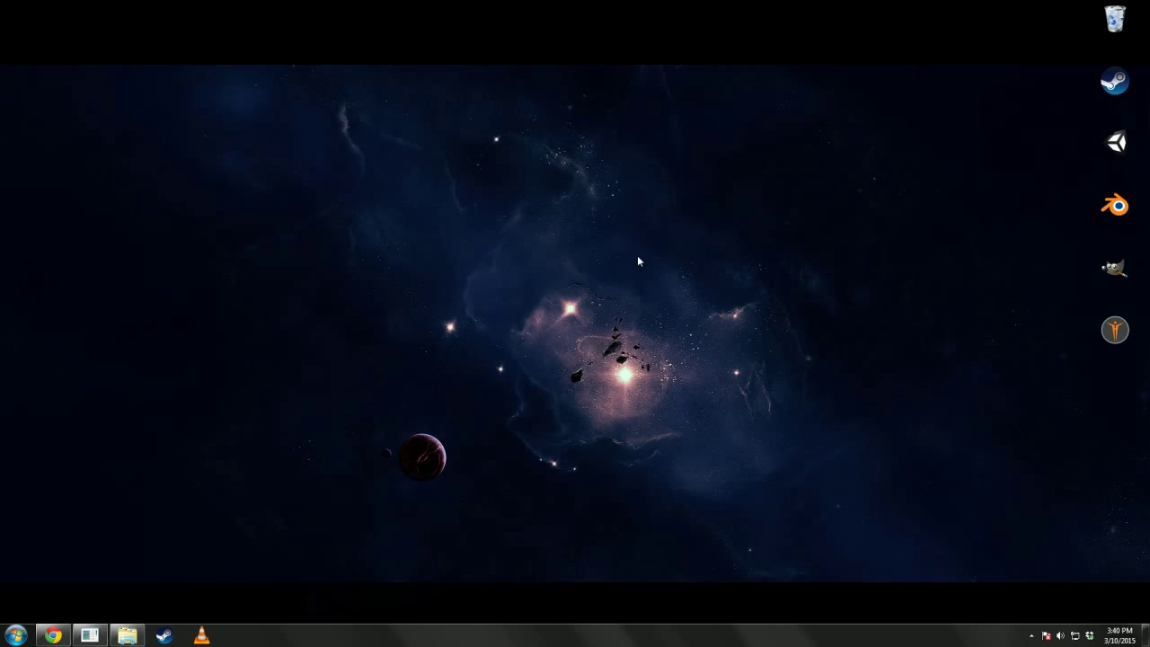
# Step: View the MakeHuman website's home page and its download link, then return to the desktop
pyautogui.click(56, 634)
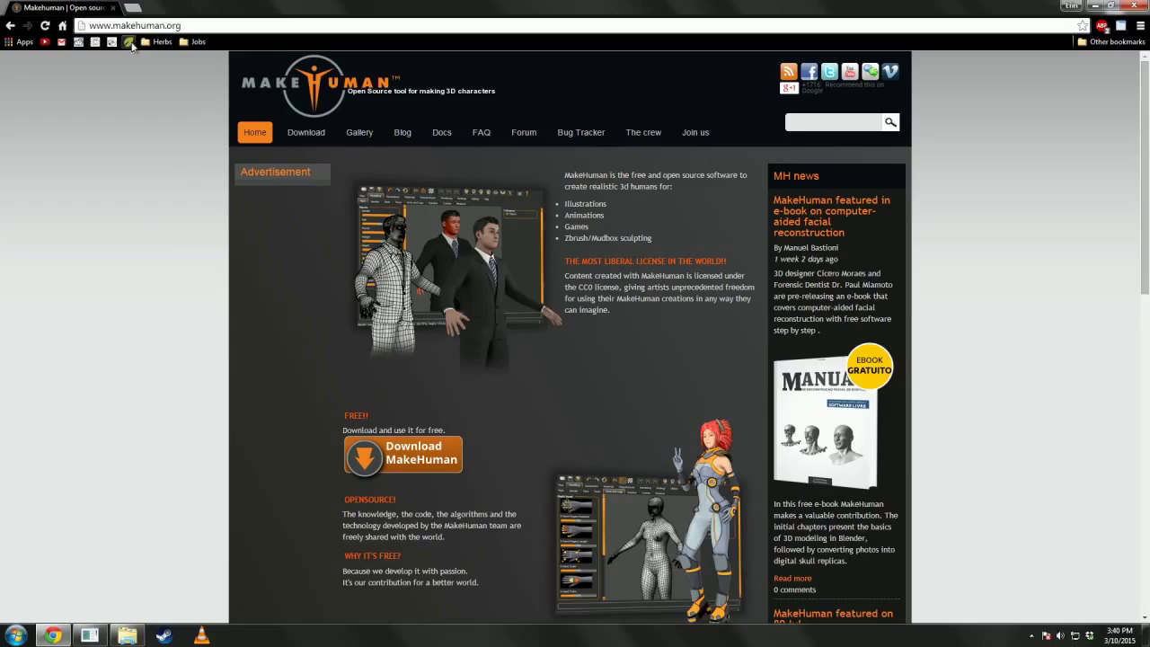
pyautogui.scroll(-1, 161, 304)
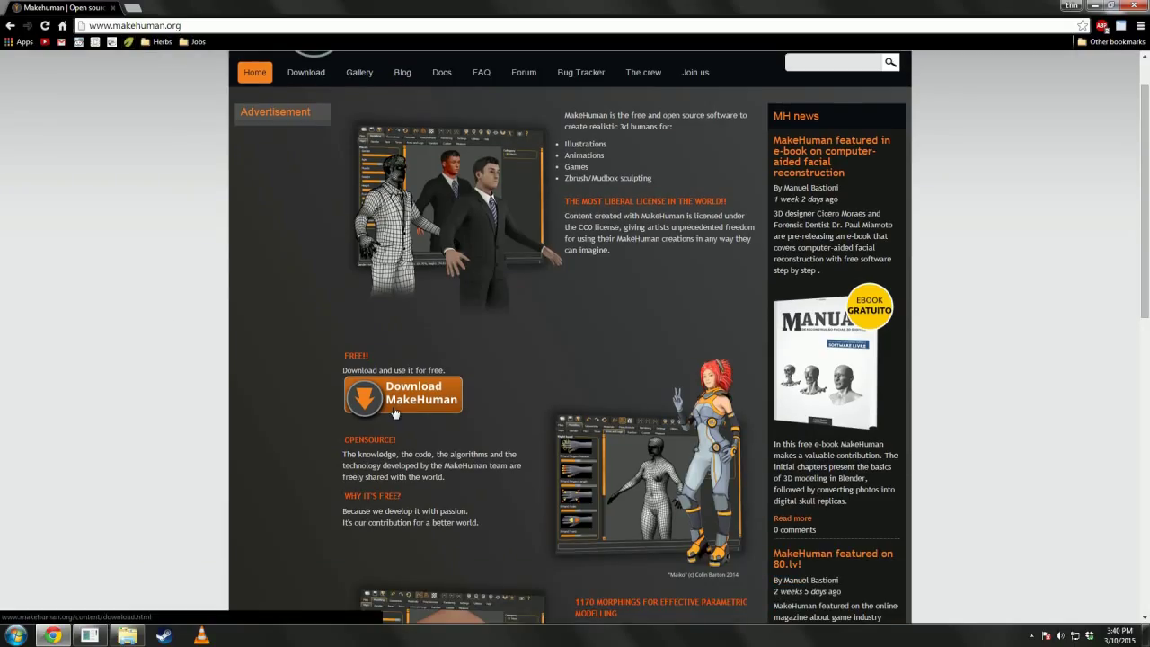
pyautogui.press('super+d')
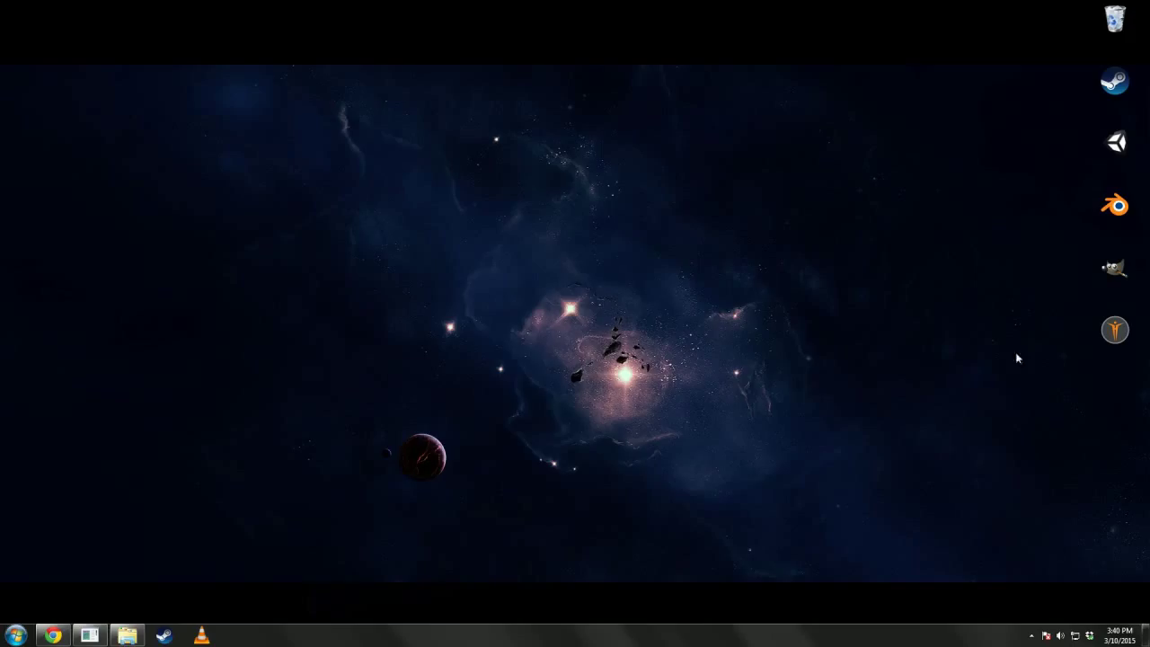
# Step: Launch MakeHuman from the desktop with a new default character
pyautogui.doubleClick(1103, 330)
pyautogui.click(604, 329)
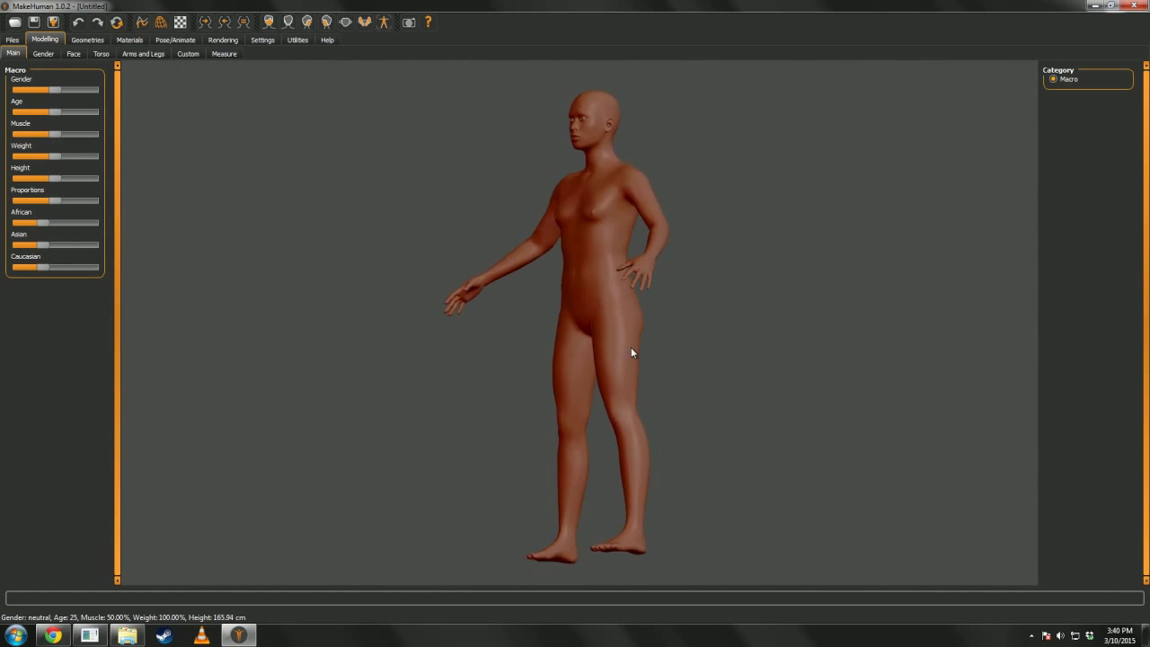
pyautogui.moveTo(631, 348); pyautogui.dragTo(775, 351)
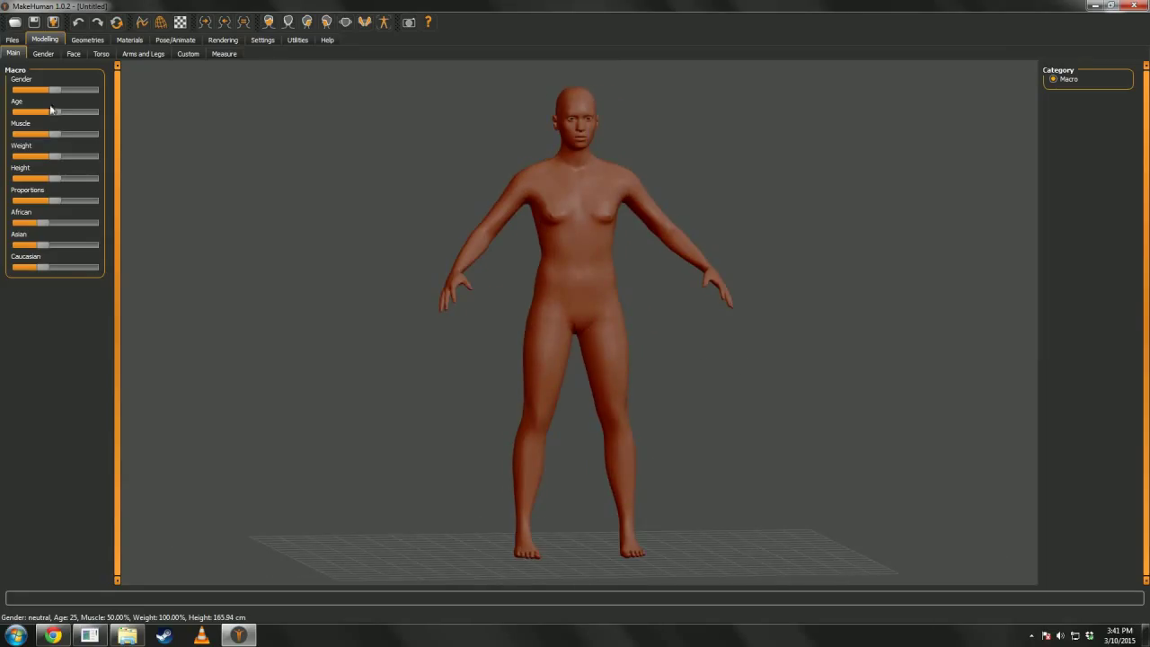
# Step: Make the character fully male, with muscle at about 81.5% and weight at 150%
pyautogui.moveTo(54, 90); pyautogui.dragTo(136, 86)
pyautogui.moveTo(352, 191)
pyautogui.mouseDown()
pyautogui.moveTo(491, 185)
pyautogui.moveTo(557, 203)
pyautogui.moveTo(342, 205)
pyautogui.moveTo(349, 210)
pyautogui.mouseUp()
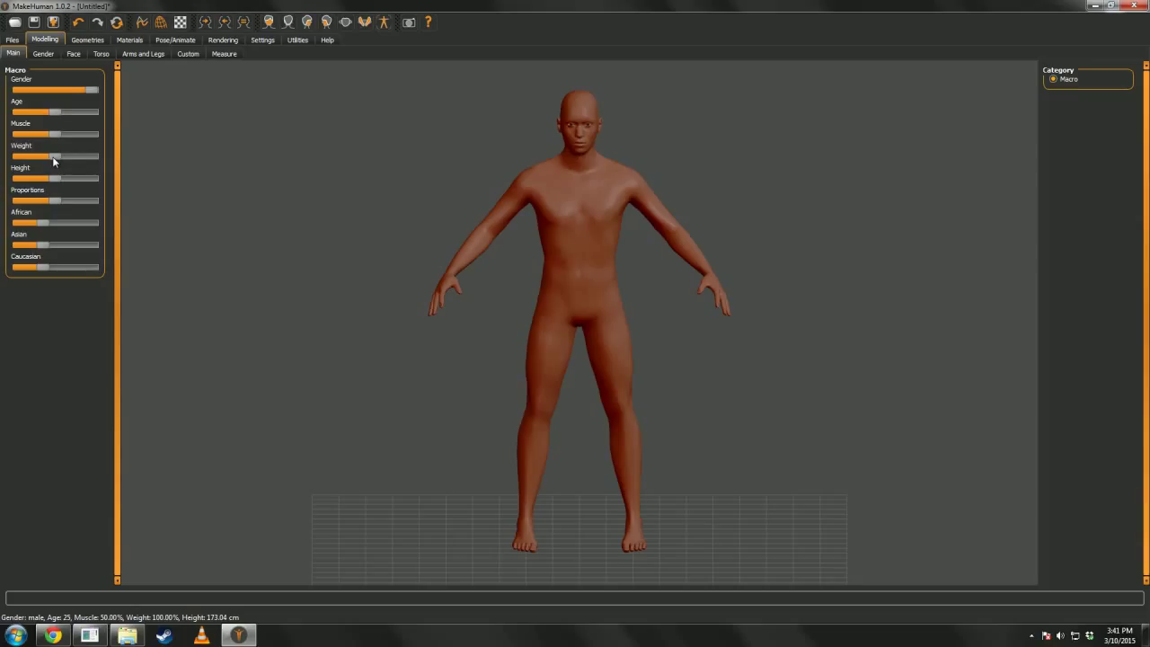
pyautogui.moveTo(68, 156)
pyautogui.mouseDown()
pyautogui.moveTo(94, 156)
pyautogui.moveTo(78, 137)
pyautogui.mouseUp()
pyautogui.moveTo(364, 214); pyautogui.dragTo(283, 218)
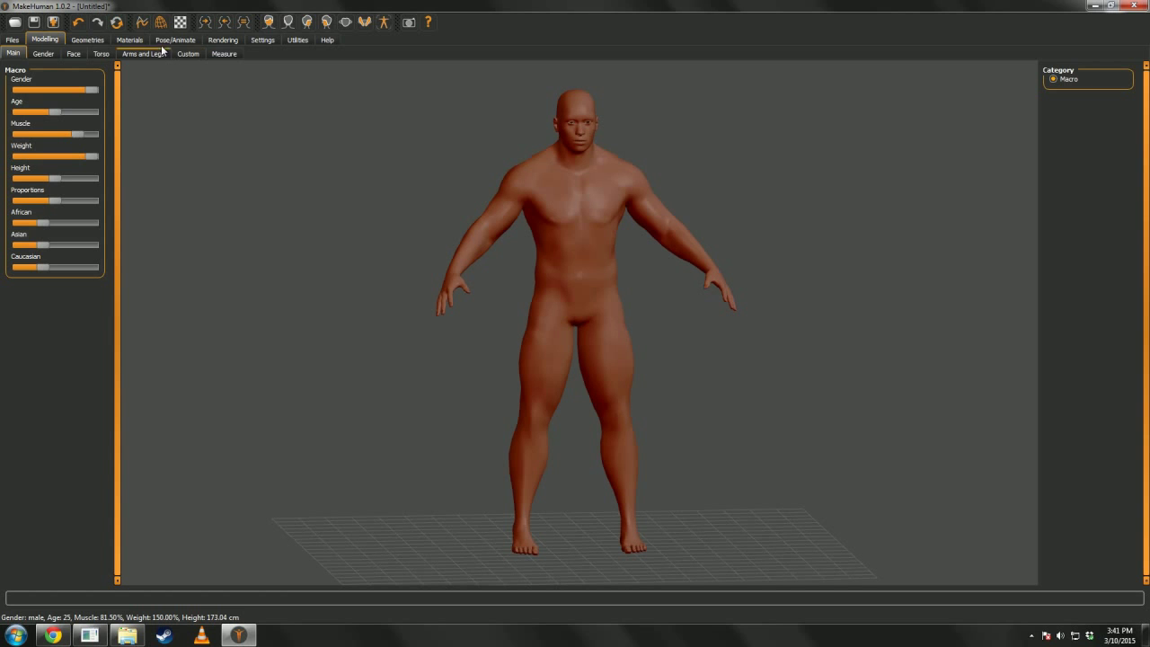
pyautogui.click(81, 40)
pyautogui.click(45, 40)
pyautogui.moveTo(164, 92); pyautogui.dragTo(649, 253)
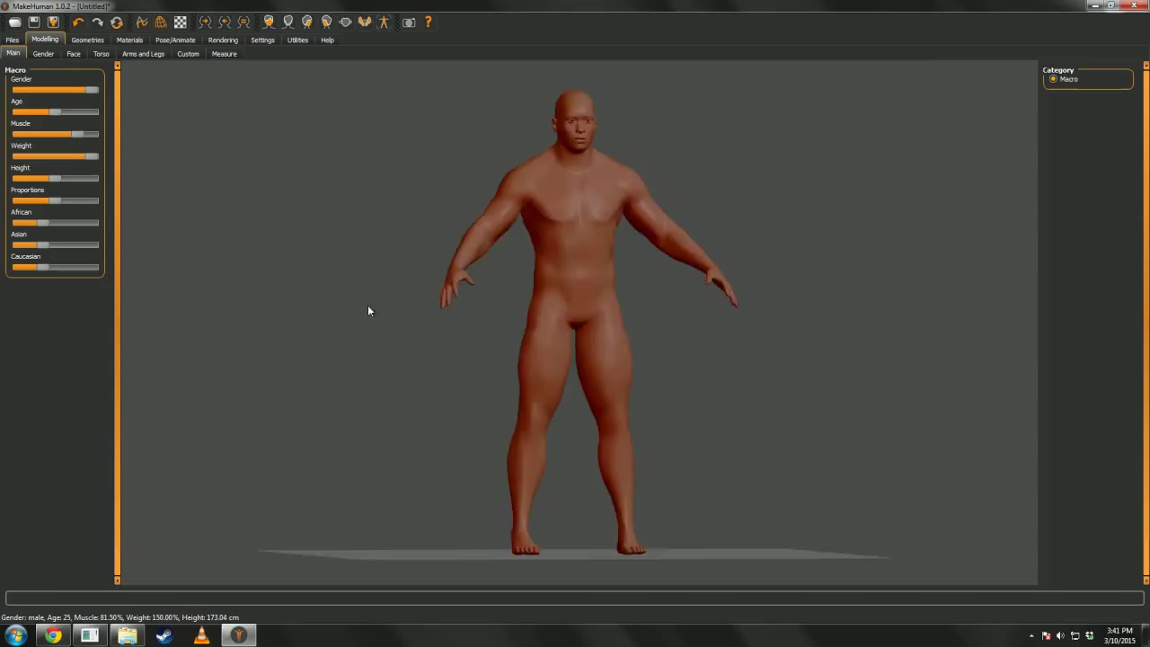
pyautogui.moveTo(368, 311); pyautogui.dragTo(452, 313)
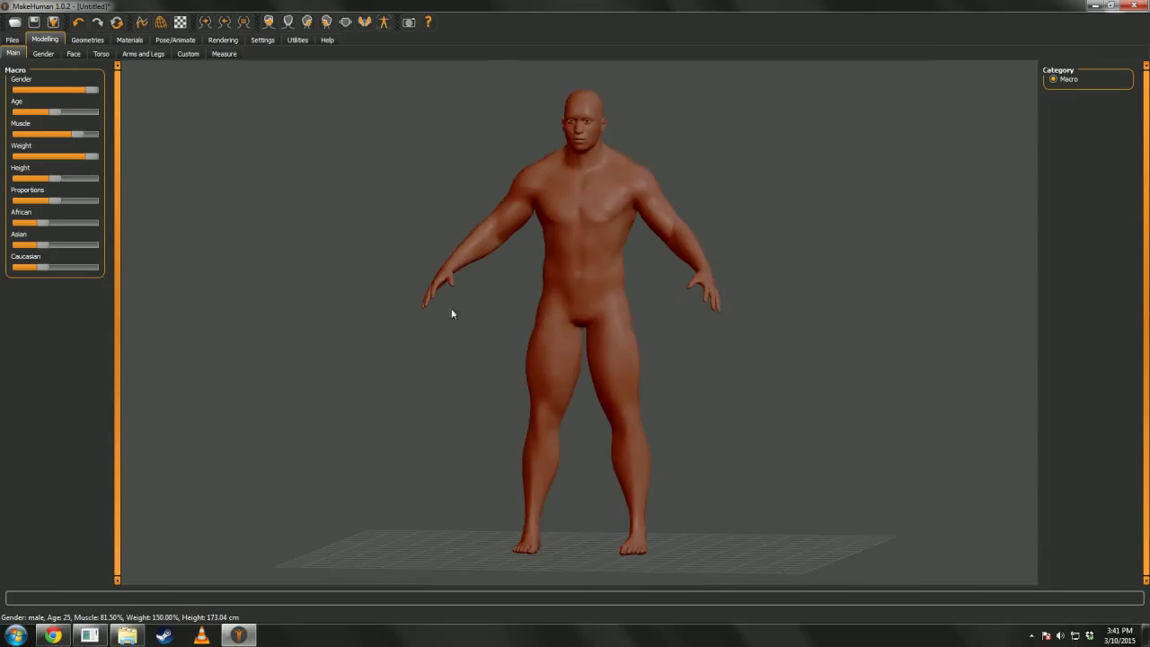
pyautogui.click(94, 41)
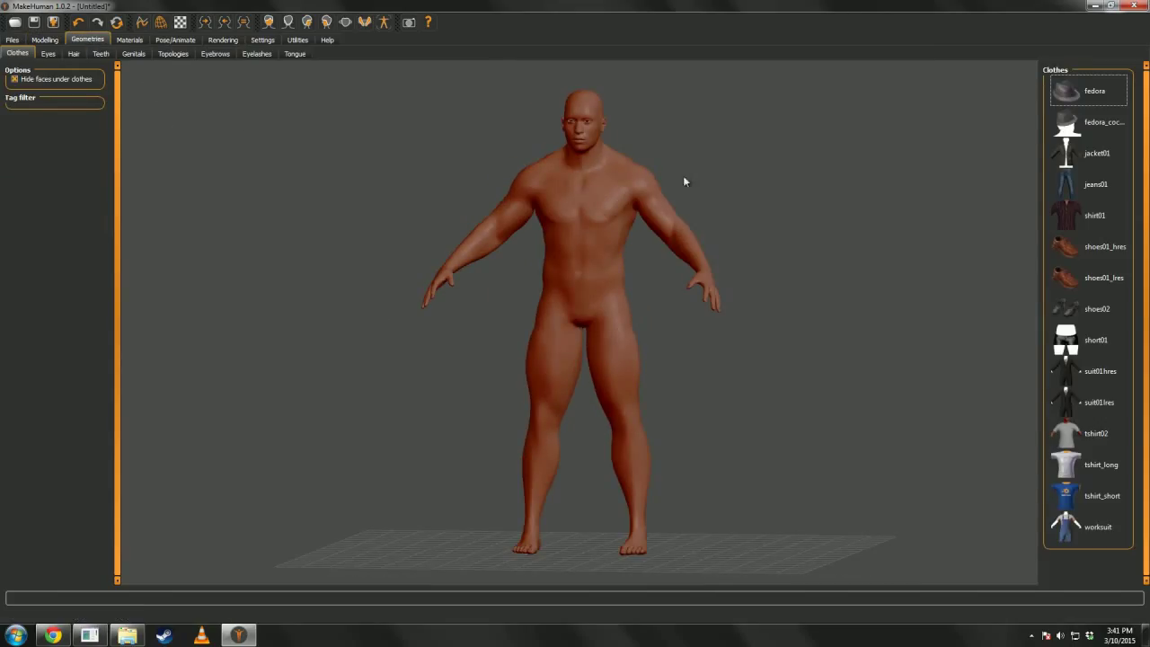
# Step: Try several of the young African, Asian and Caucasian skin materials and apply the last young Caucasian skin in the list
pyautogui.click(129, 41)
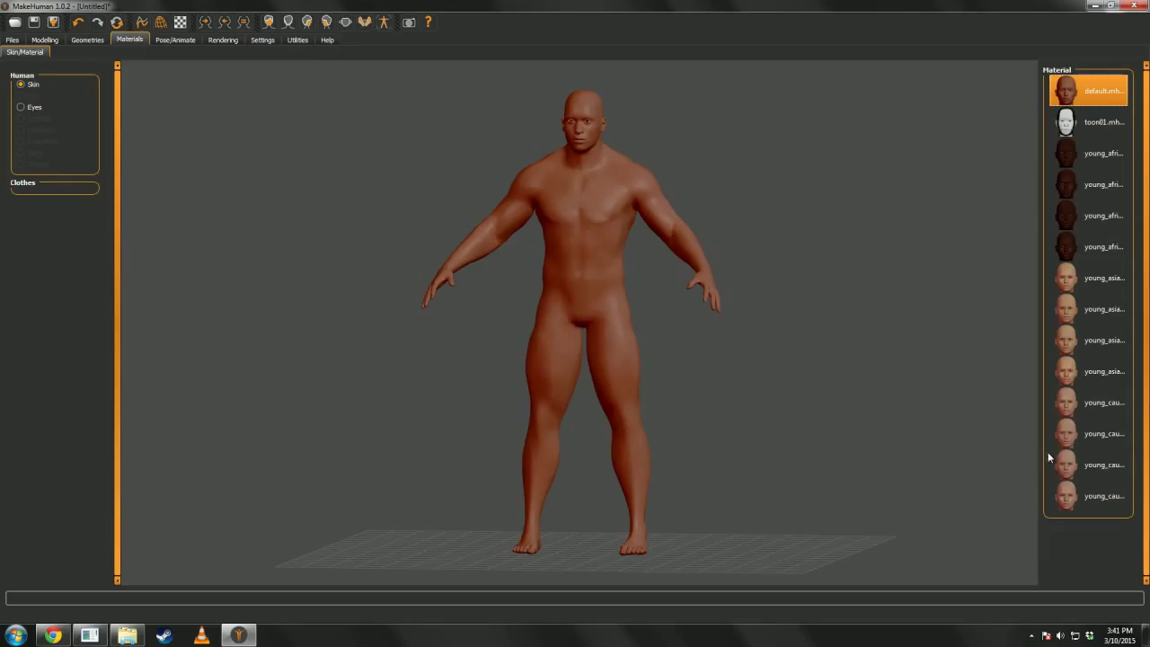
pyautogui.click(1078, 435)
pyautogui.click(1078, 404)
pyautogui.click(1082, 279)
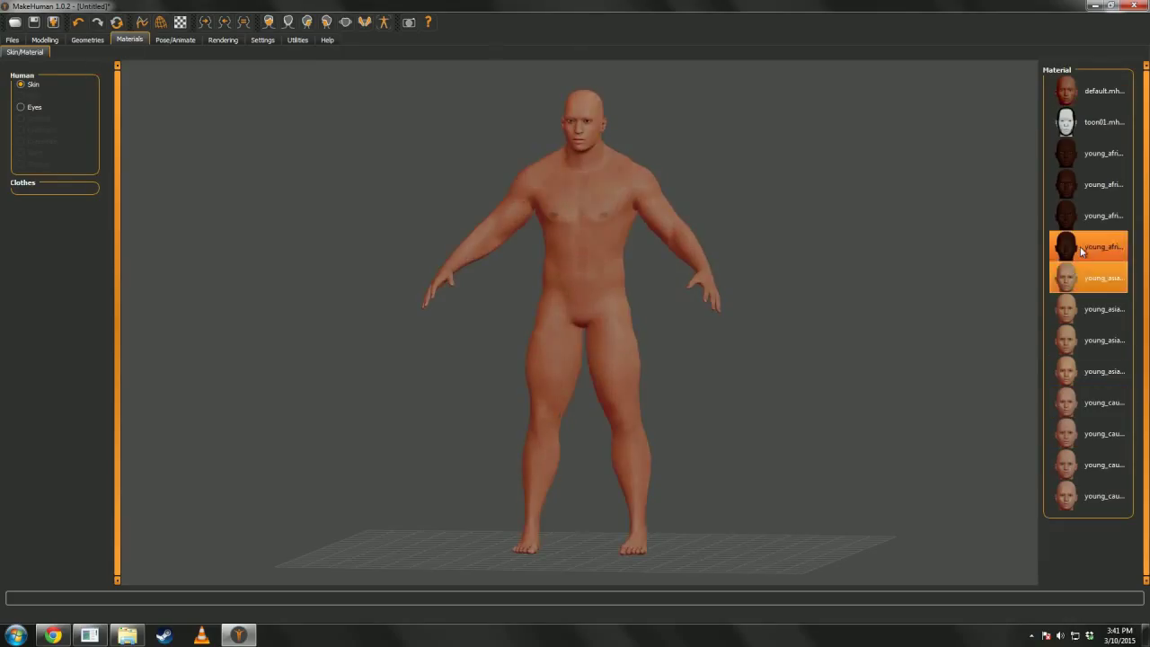
pyautogui.click(1082, 250)
pyautogui.click(1087, 279)
pyautogui.click(1095, 310)
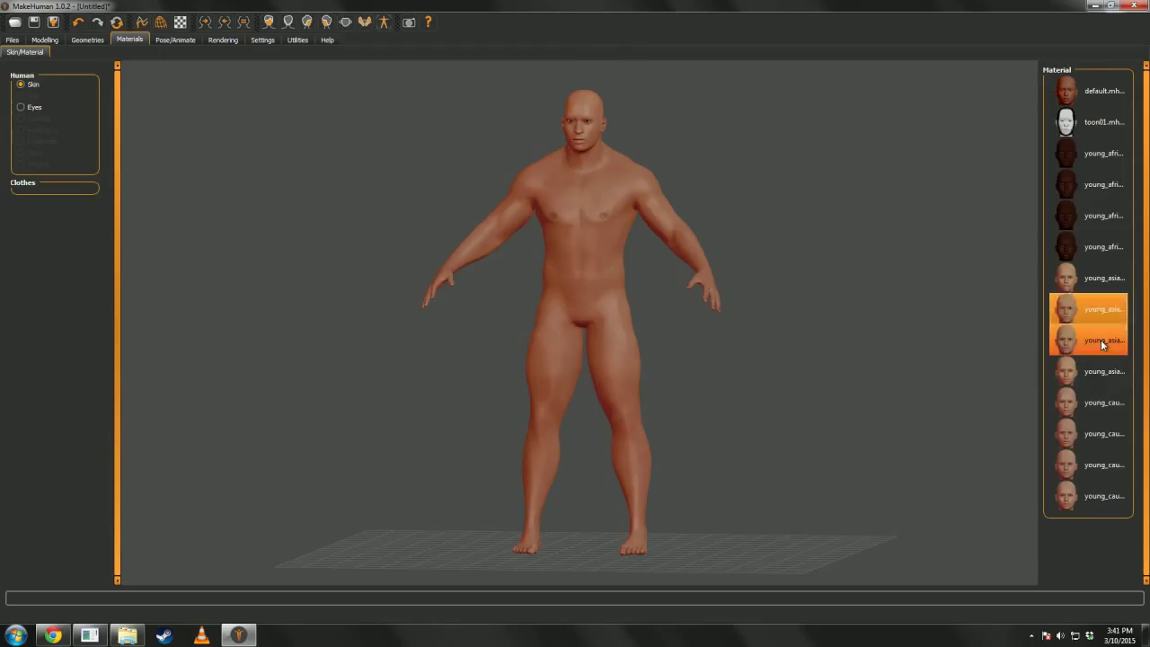
pyautogui.click(1104, 341)
pyautogui.click(1107, 372)
pyautogui.click(1107, 404)
pyautogui.click(1108, 435)
pyautogui.click(1109, 465)
pyautogui.click(1108, 485)
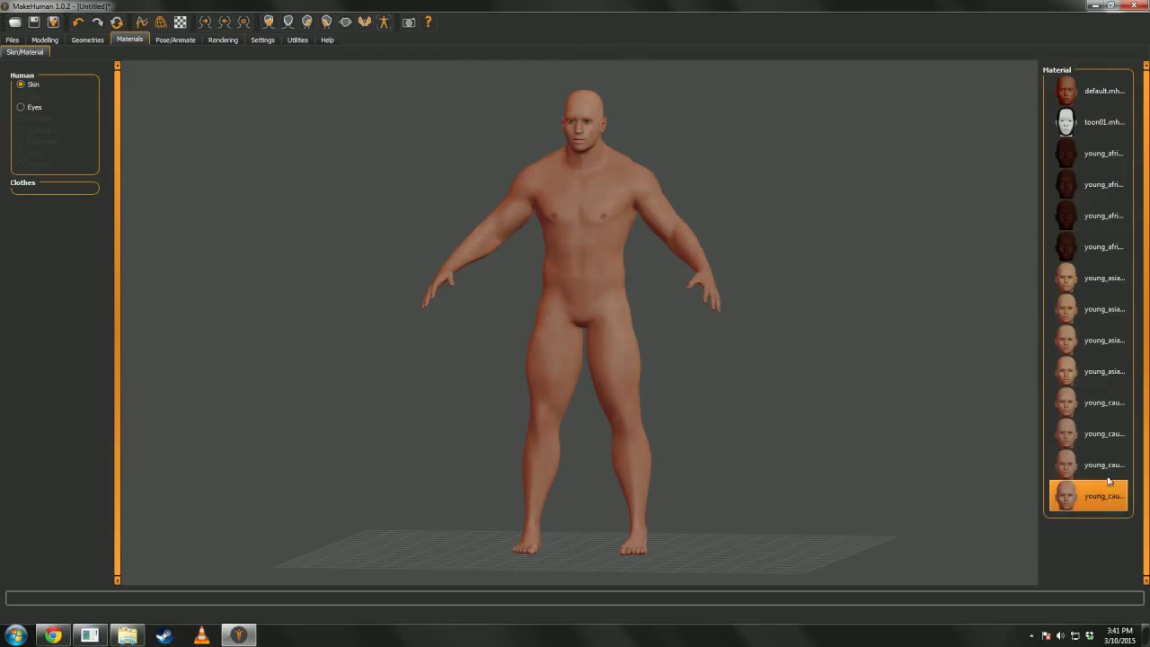
pyautogui.moveTo(629, 368); pyautogui.dragTo(175, 79)
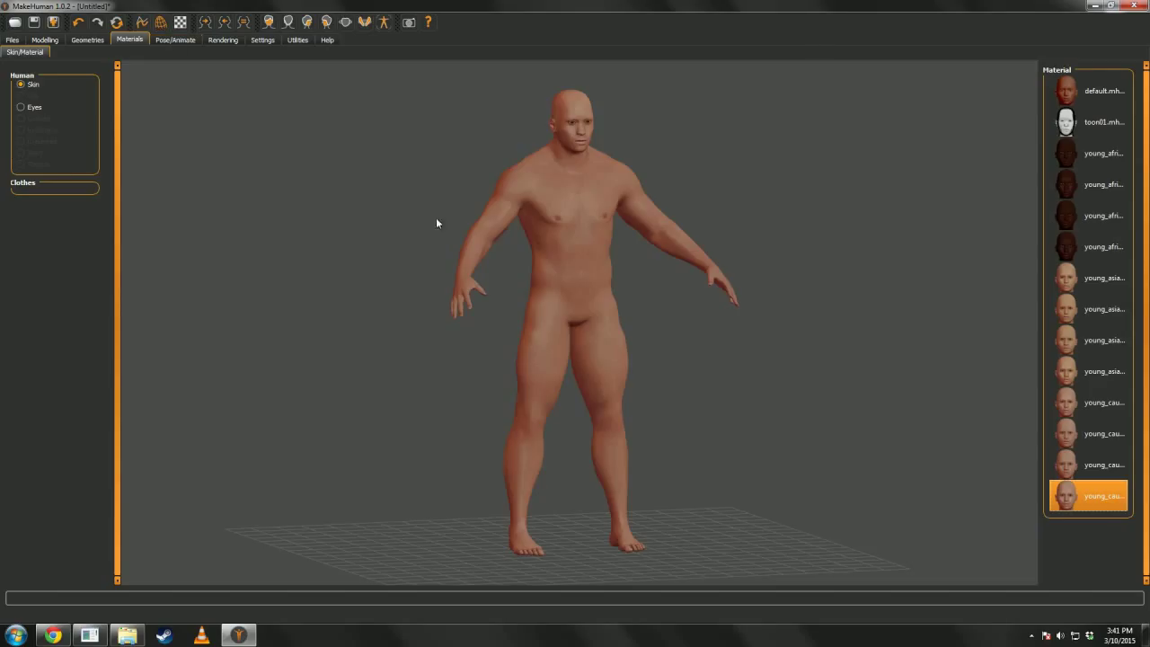
# Step: Apply the game.json rig preset to the character
pyautogui.moveTo(437, 219); pyautogui.dragTo(253, 88)
pyautogui.click(186, 44)
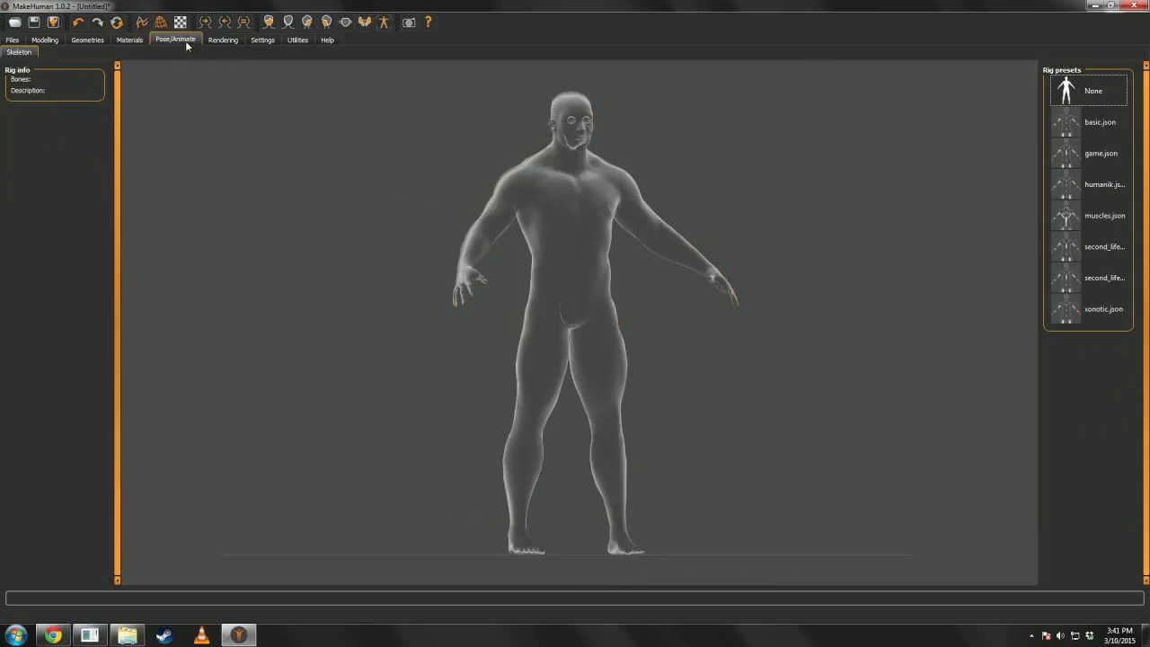
pyautogui.moveTo(410, 187)
pyautogui.mouseDown()
pyautogui.moveTo(354, 189)
pyautogui.moveTo(407, 191)
pyautogui.mouseUp()
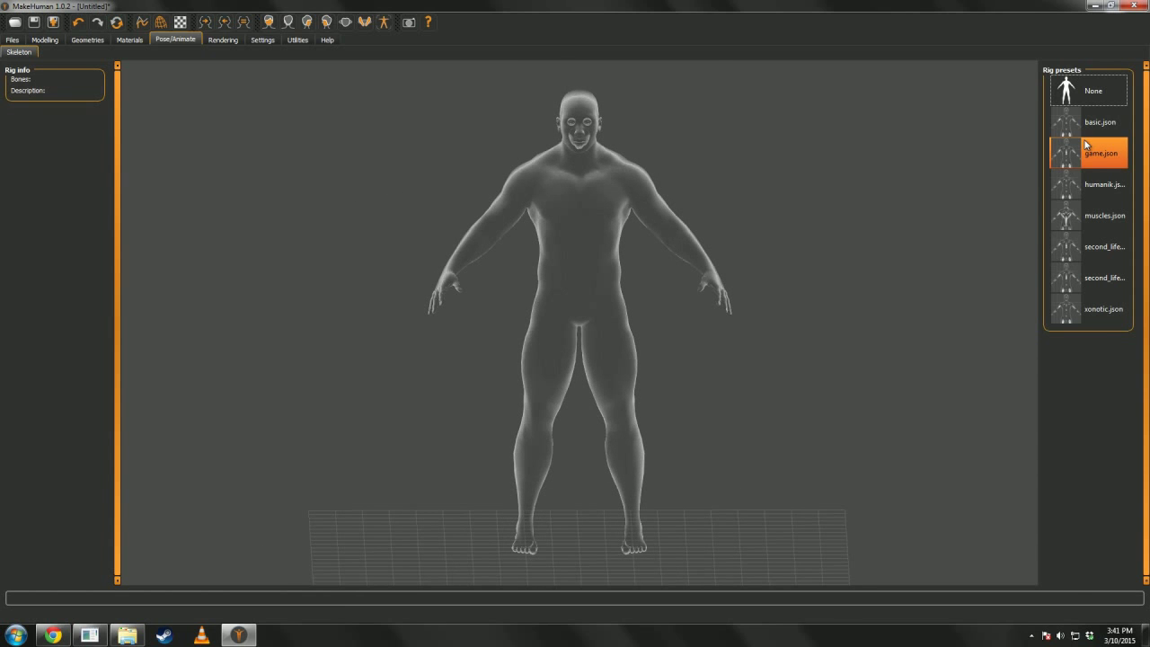
pyautogui.moveTo(855, 177); pyautogui.dragTo(1002, 177)
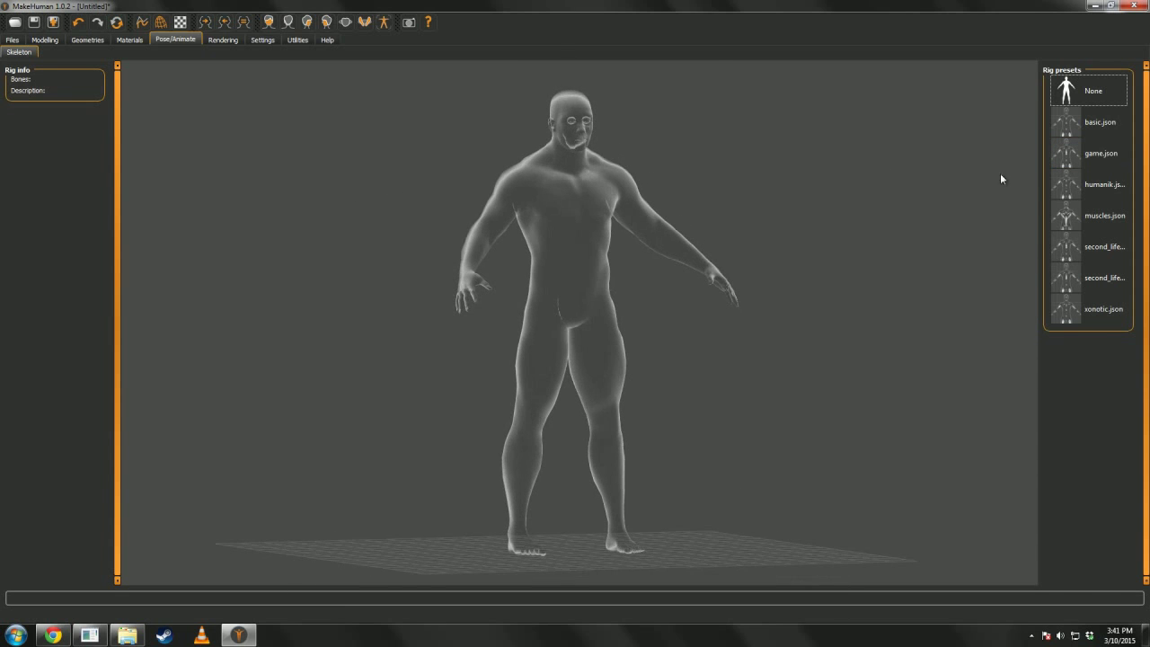
pyautogui.click(1114, 155)
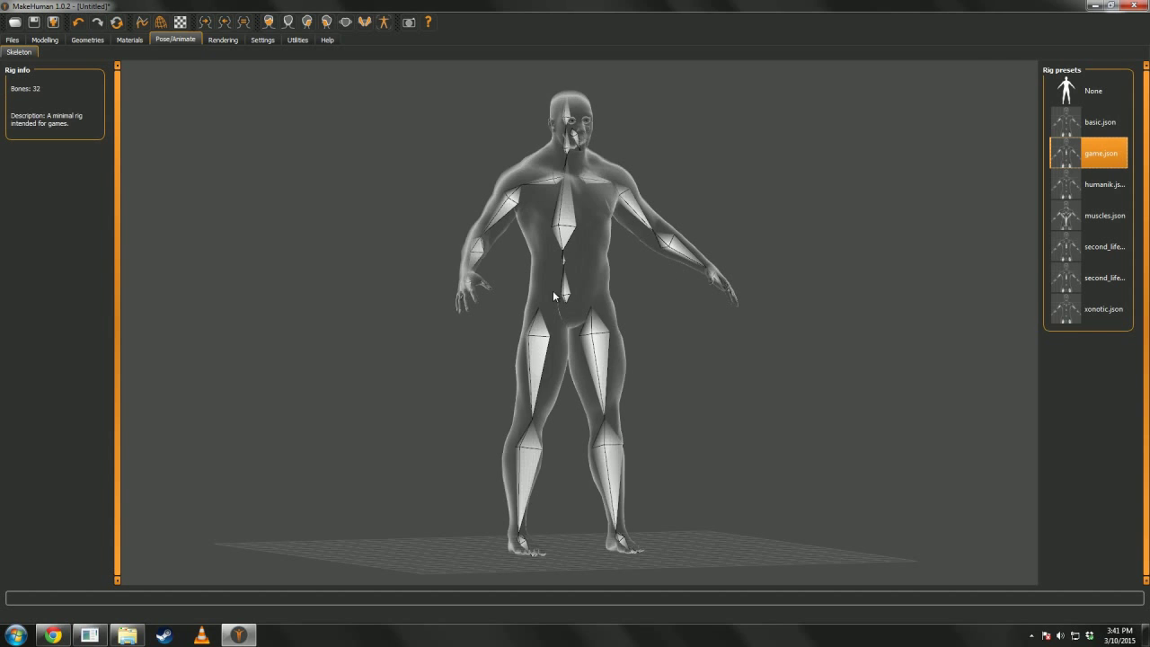
# Step: Examine the game rig's bones in the torso, arms, hands and legs from several angles
pyautogui.moveTo(521, 294); pyautogui.dragTo(558, 303)
pyautogui.scroll(8, 579, 351)
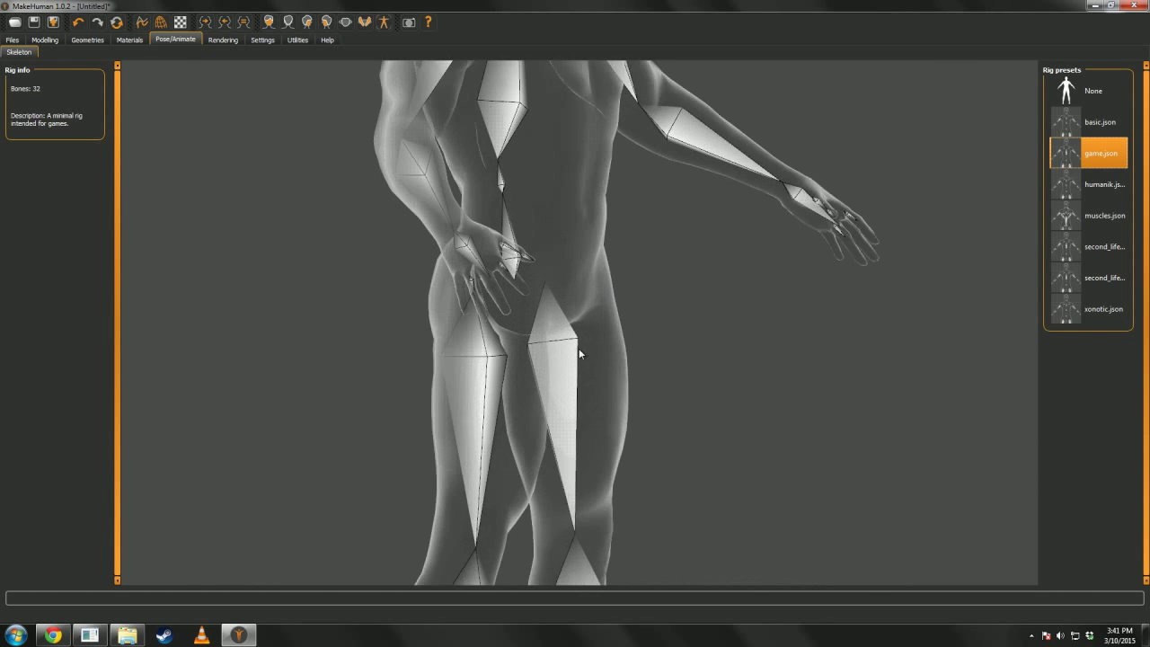
pyautogui.moveTo(554, 363); pyautogui.dragTo(578, 356)
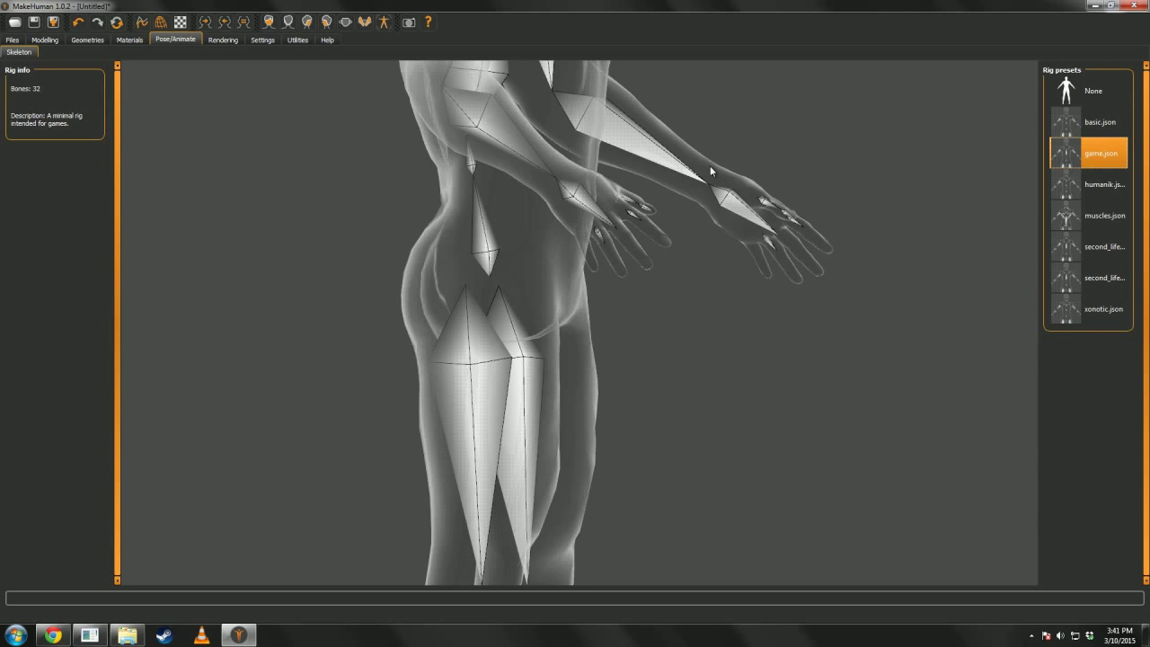
pyautogui.moveTo(725, 324); pyautogui.dragTo(655, 336)
pyautogui.scroll(-8, 658, 284)
pyautogui.scroll(-3, 656, 270)
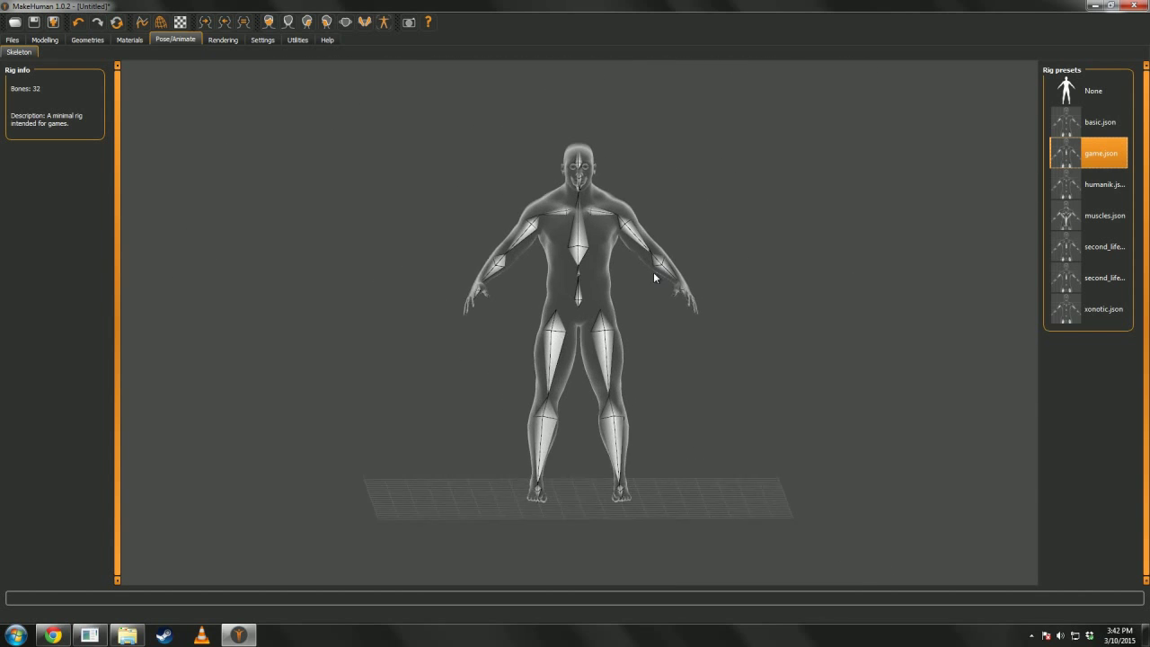
pyautogui.scroll(7, 646, 285)
pyautogui.scroll(-3, 647, 285)
# Step: Replace the character's rig with the humanik.json preset and check its bones from different angles
pyautogui.click(1084, 190)
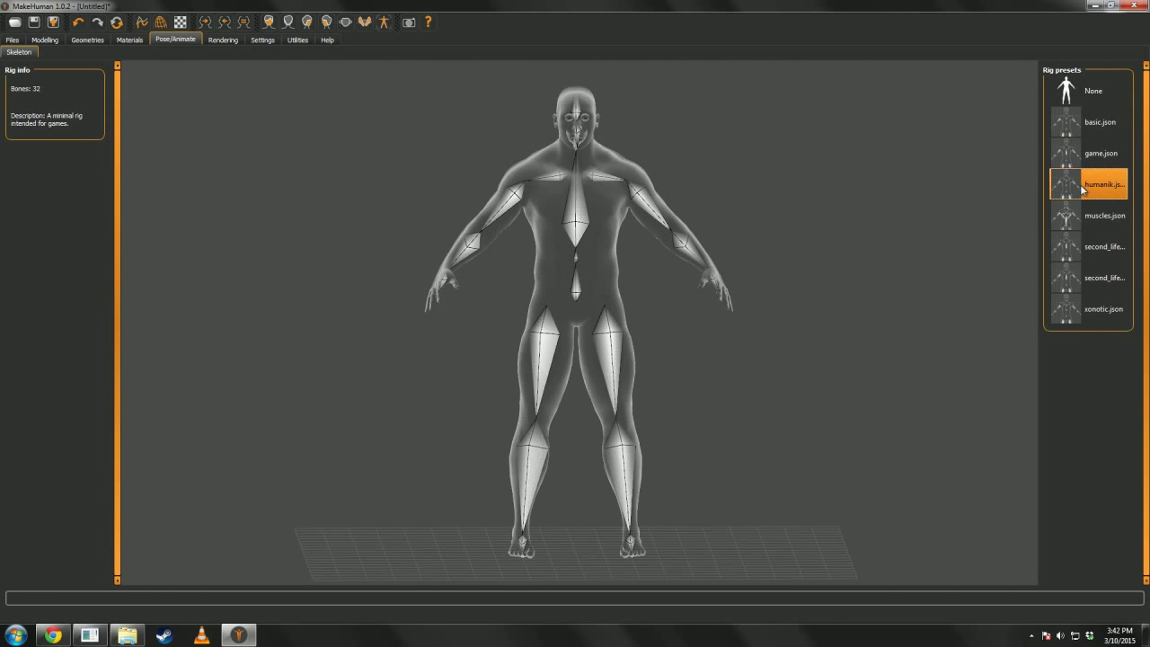
pyautogui.moveTo(580, 321); pyautogui.dragTo(643, 345)
pyautogui.moveTo(641, 341); pyautogui.dragTo(618, 333, button='right')
pyautogui.moveTo(618, 333); pyautogui.dragTo(556, 324)
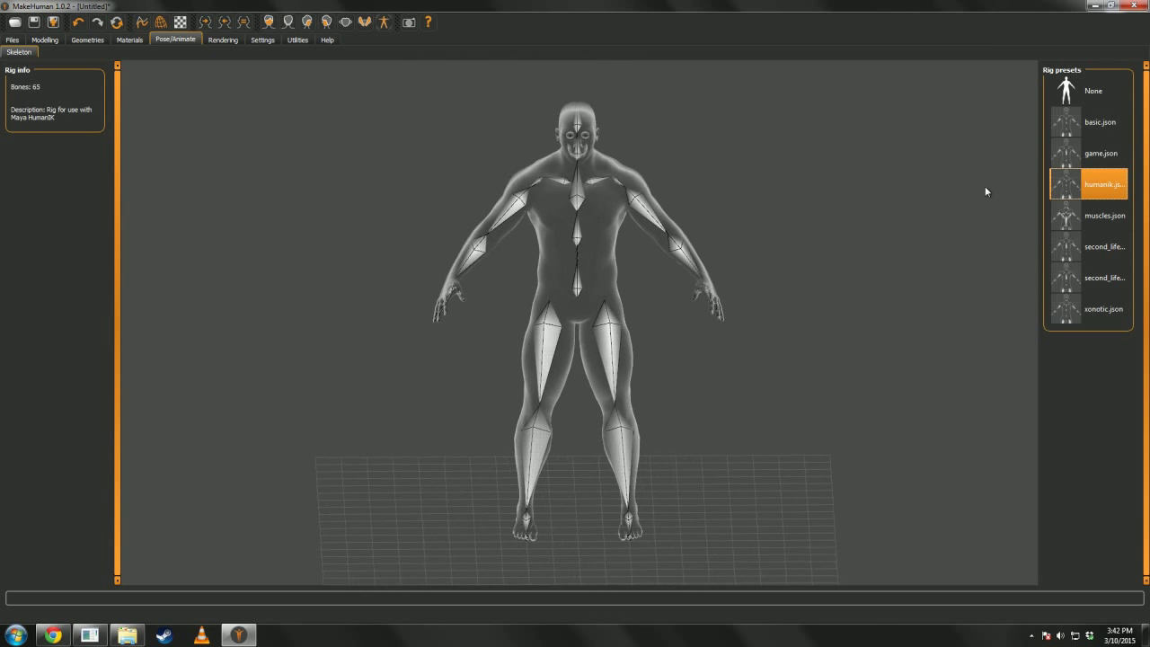
pyautogui.moveTo(675, 210); pyautogui.dragTo(604, 429)
pyautogui.moveTo(512, 340); pyautogui.dragTo(493, 316)
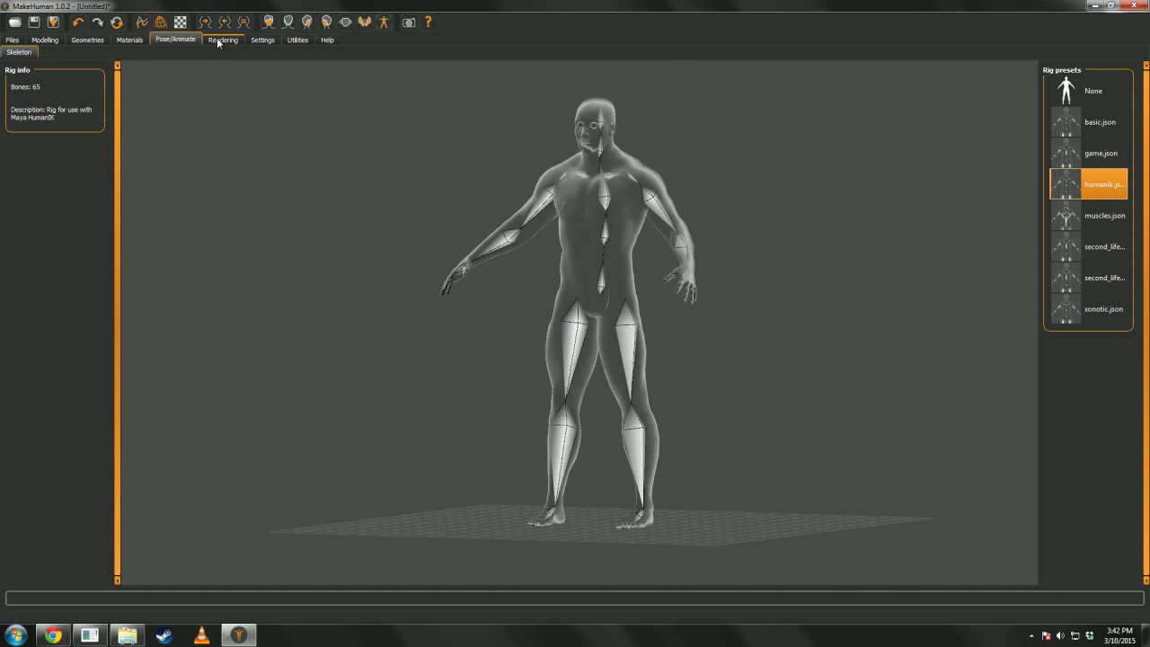
# Step: Change the character's eye geometry to the low-poly version and check the face up close
pyautogui.click(130, 40)
pyautogui.click(88, 40)
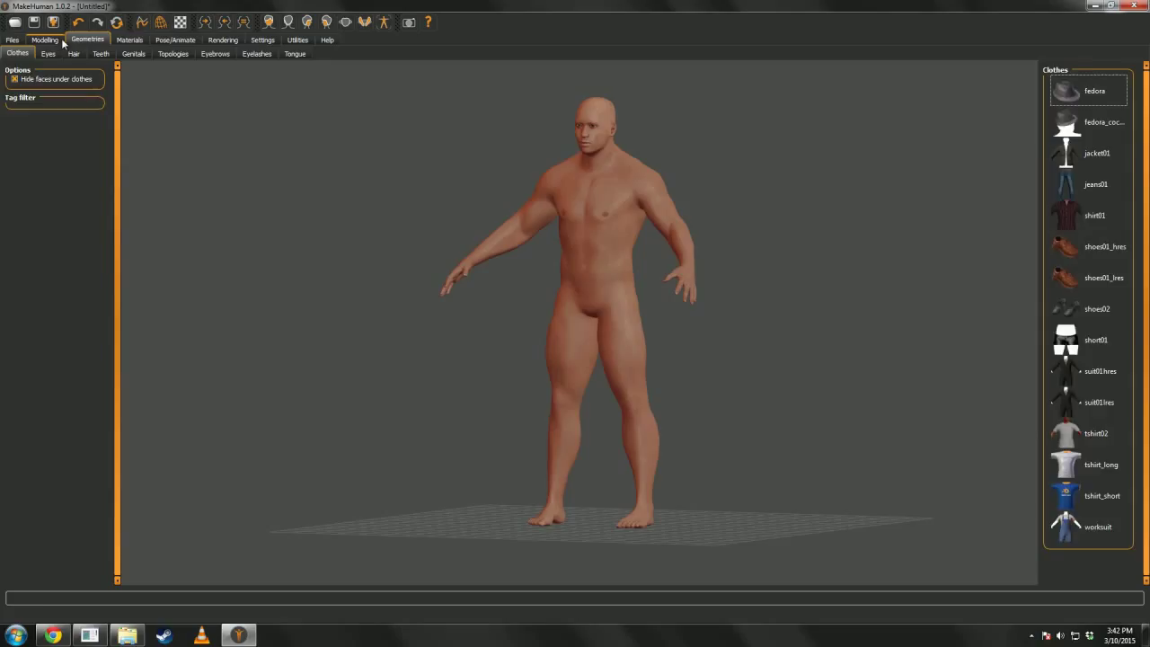
pyautogui.click(45, 39)
pyautogui.click(88, 40)
pyautogui.click(47, 54)
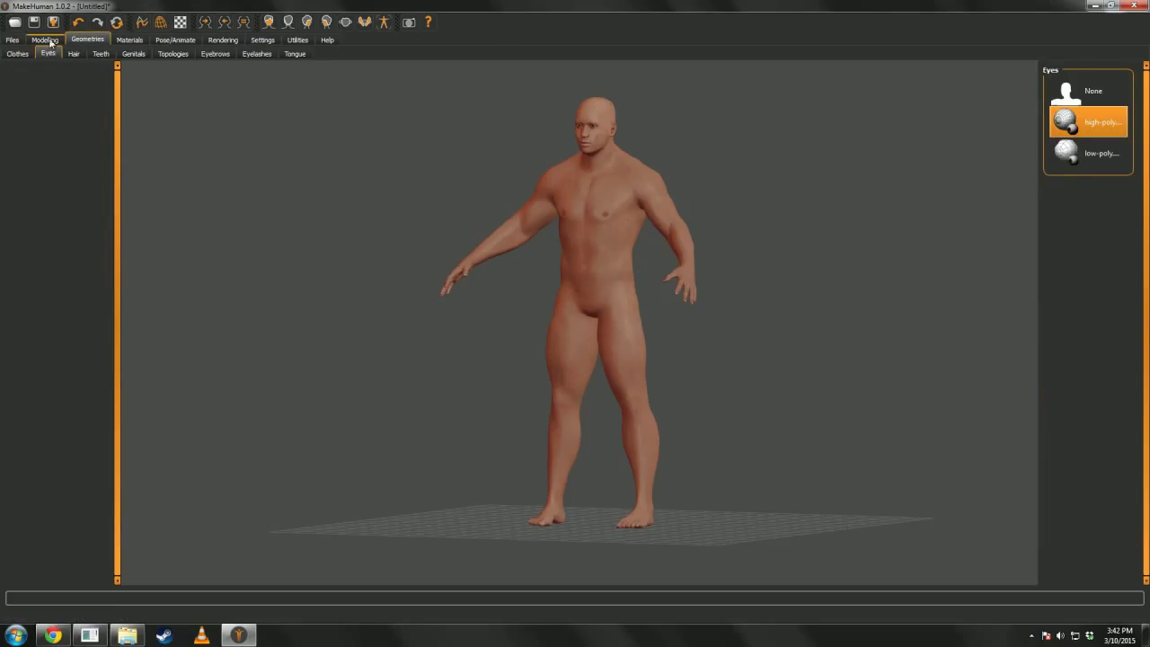
pyautogui.click(1087, 153)
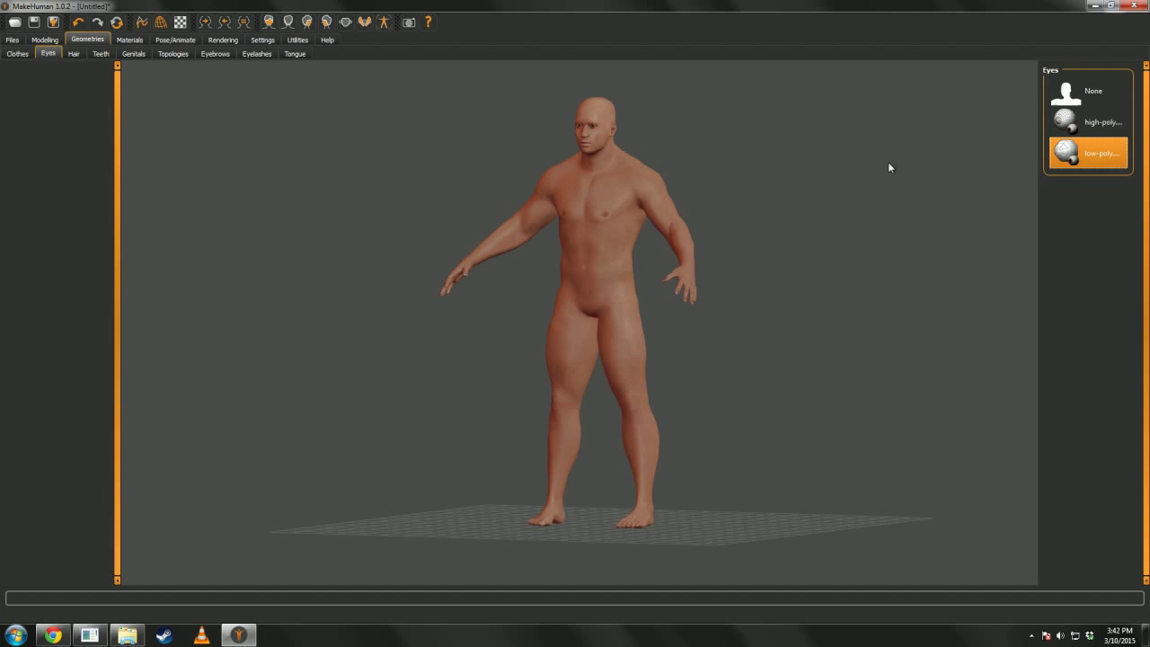
pyautogui.scroll(-2, 717, 182)
pyautogui.scroll(5, 716, 183)
pyautogui.moveTo(716, 183); pyautogui.dragTo(654, 324, button='middle')
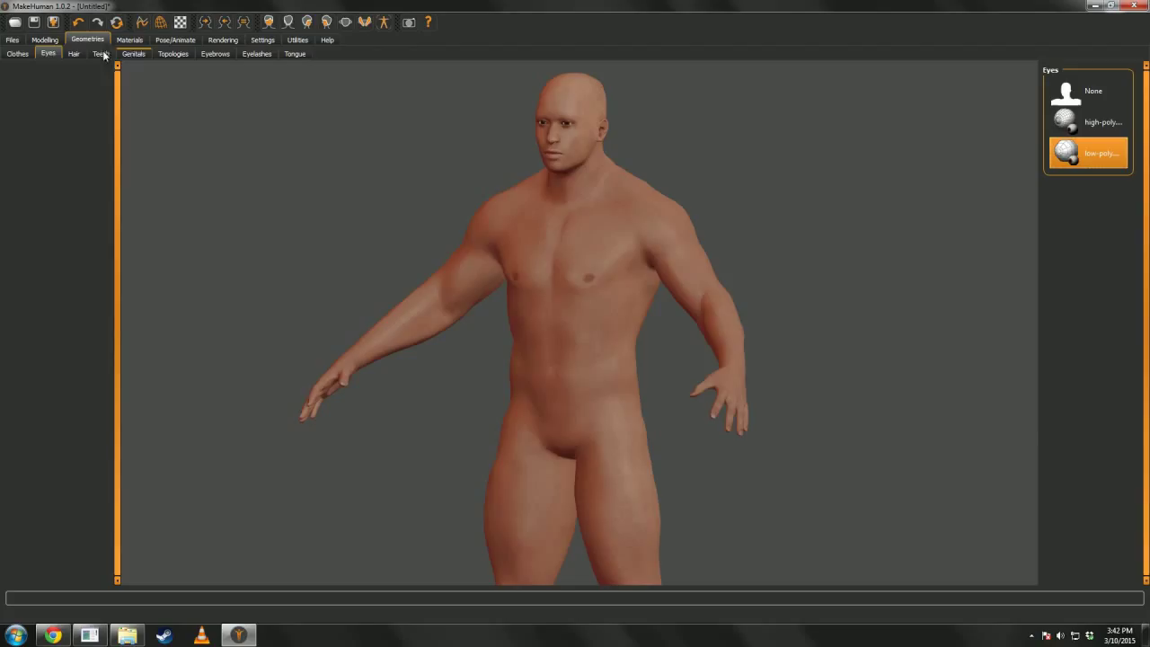
# Step: Look through the available hair, eye and teeth geometry options without changing the character
pyautogui.click(74, 54)
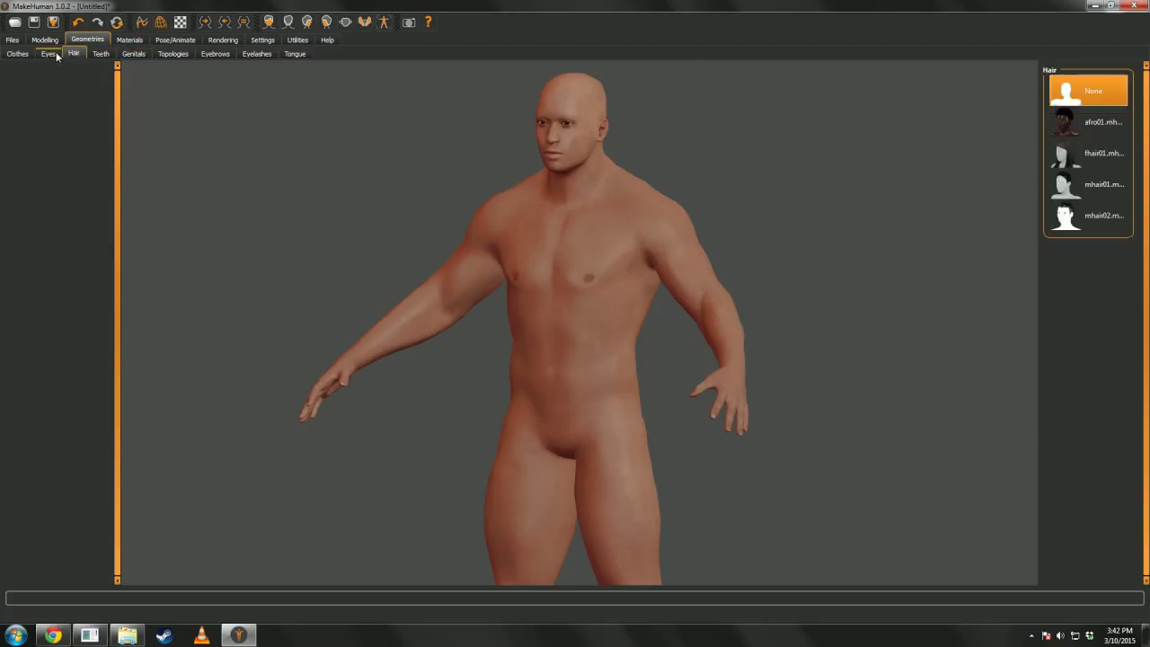
pyautogui.click(48, 54)
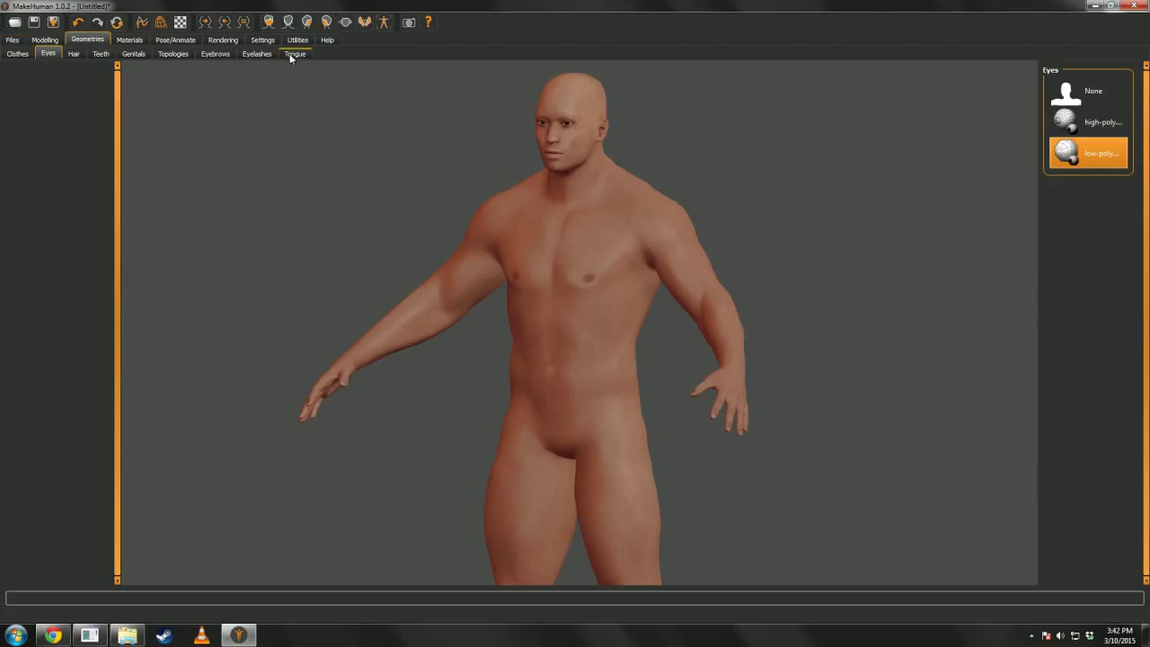
pyautogui.click(100, 54)
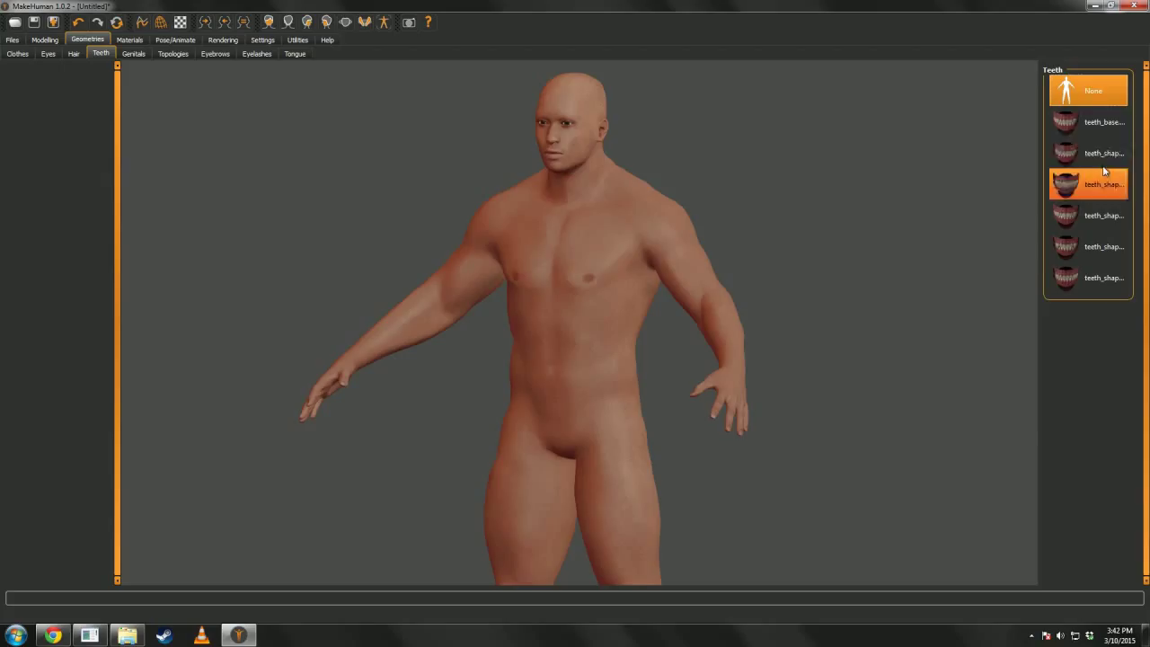
pyautogui.click(132, 54)
pyautogui.click(108, 53)
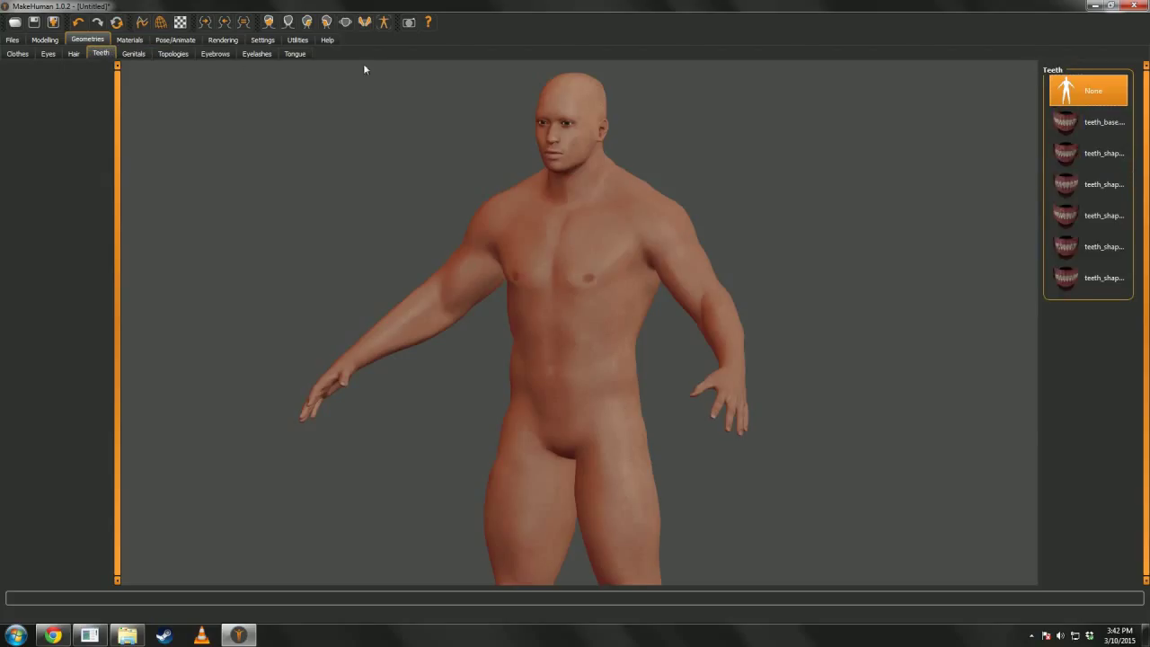
pyautogui.click(17, 41)
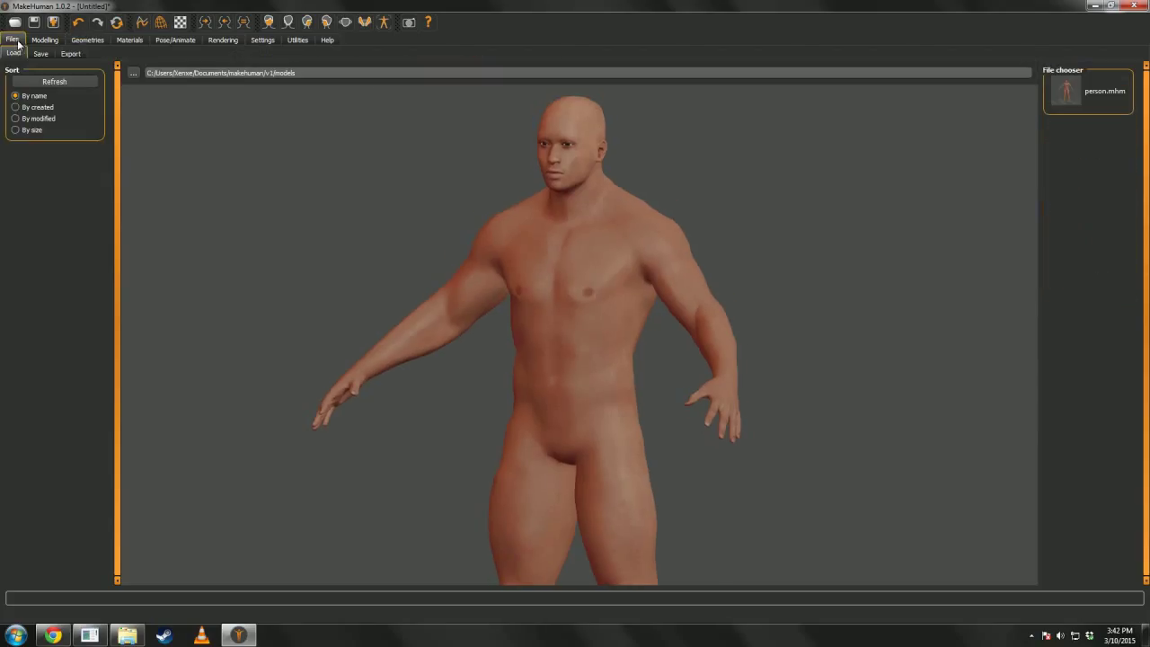
pyautogui.moveTo(445, 264); pyautogui.dragTo(491, 263)
pyautogui.scroll(4, 495, 310)
pyautogui.scroll(-5, 458, 210)
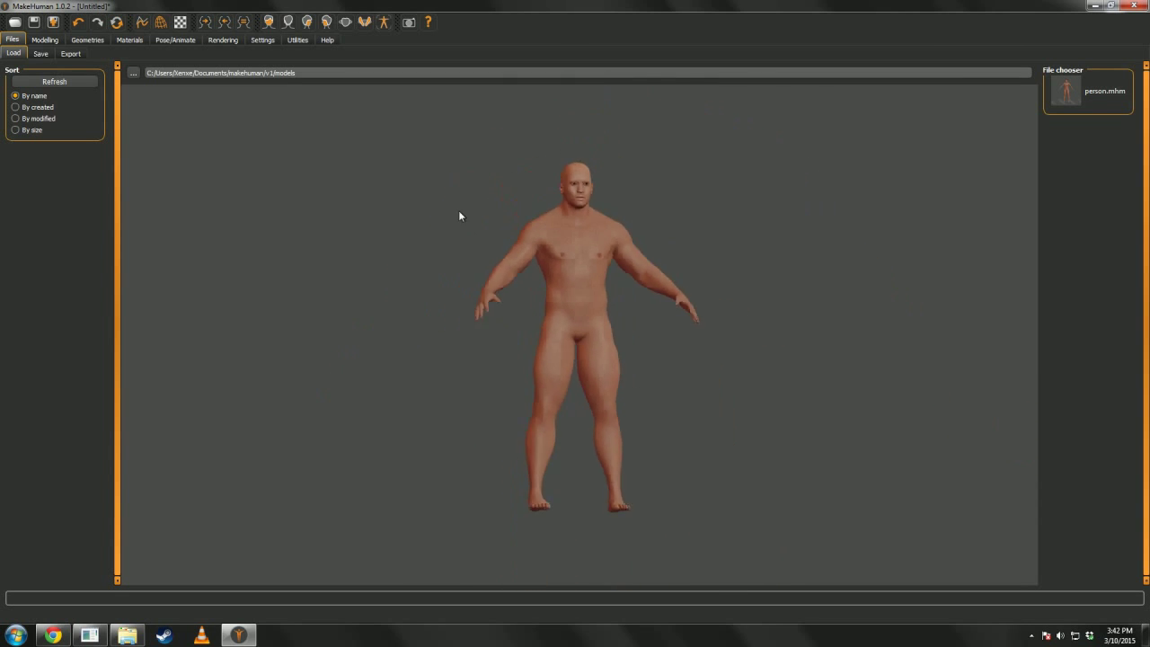
# Step: Try the male1591 topology on the character and check its body shape
pyautogui.click(87, 39)
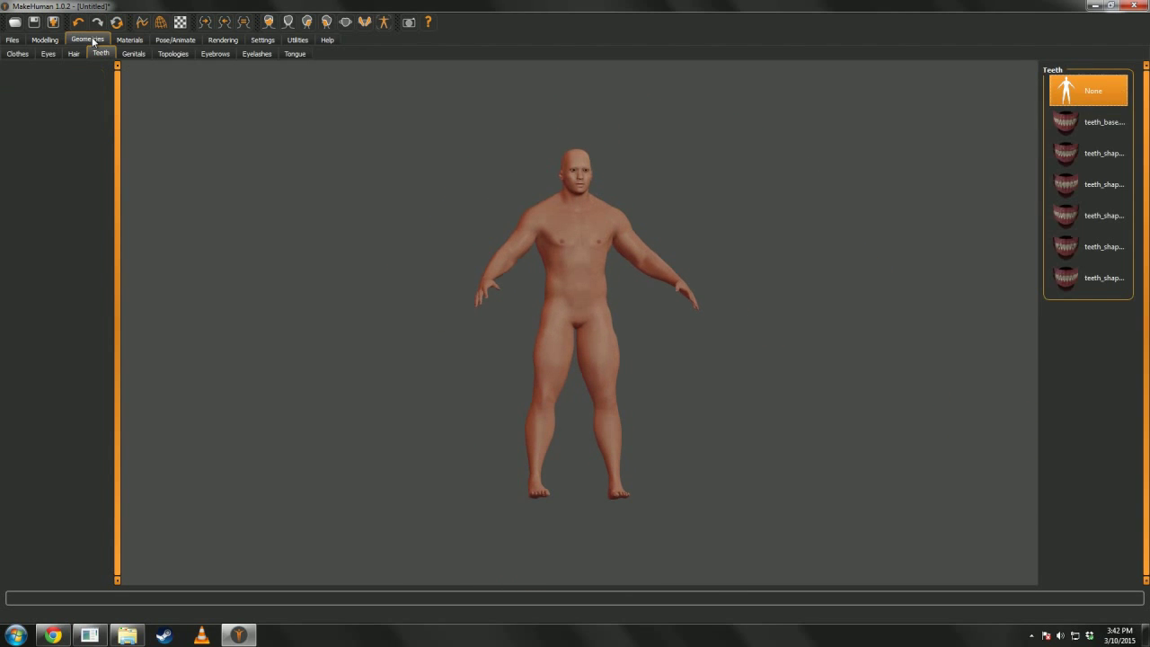
pyautogui.click(175, 54)
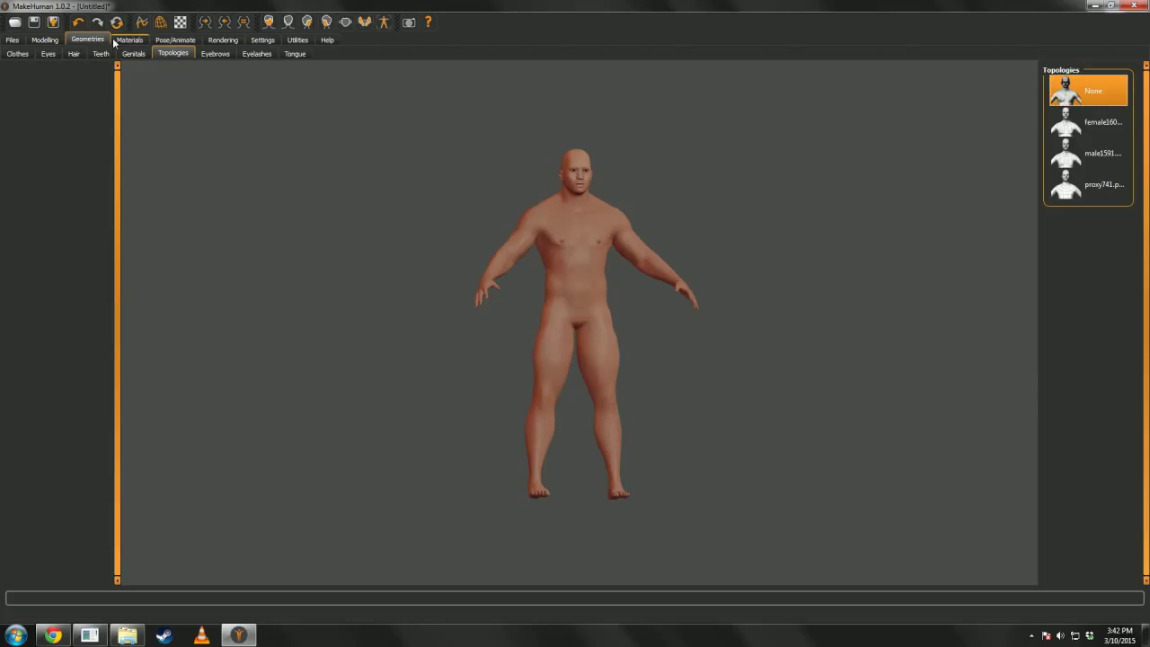
pyautogui.click(1103, 154)
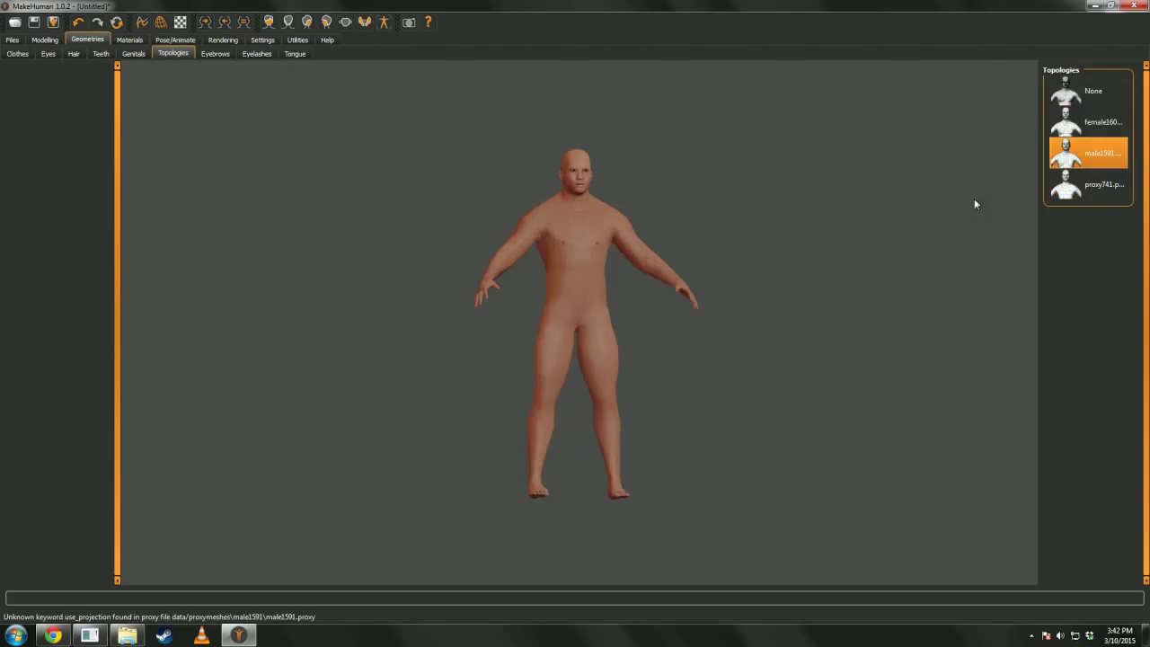
pyautogui.moveTo(797, 267); pyautogui.dragTo(831, 261)
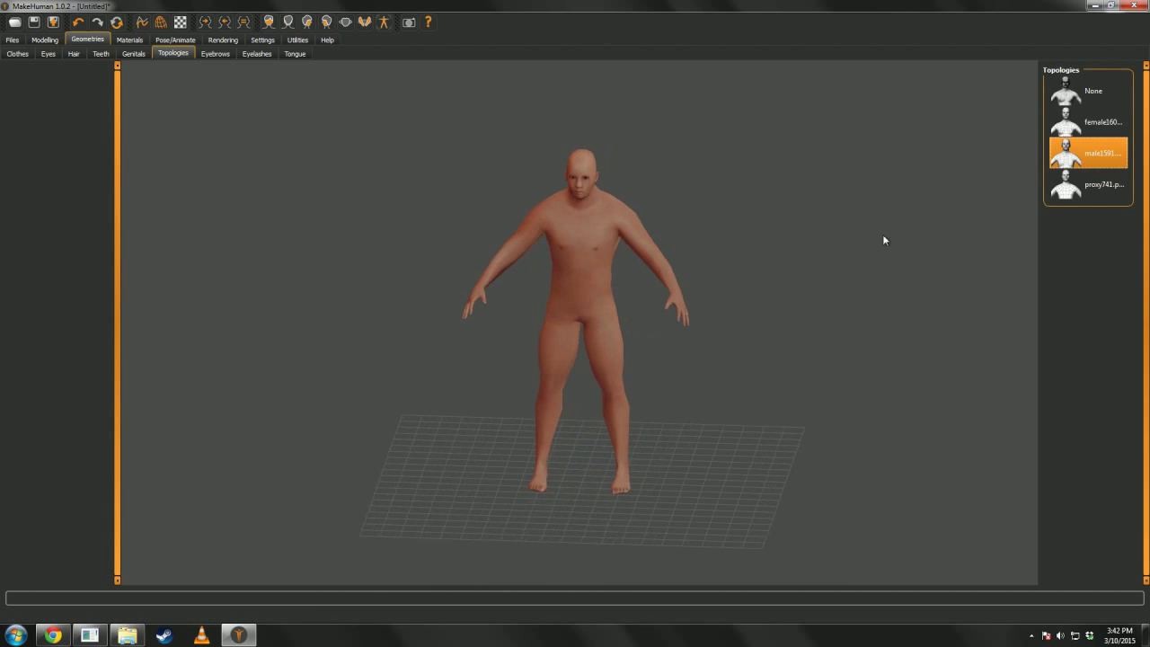
# Step: Compare the character's mesh without a topology against male1591 in wireframe display, leaving male1591 applied
pyautogui.click(1080, 95)
pyautogui.click(161, 22)
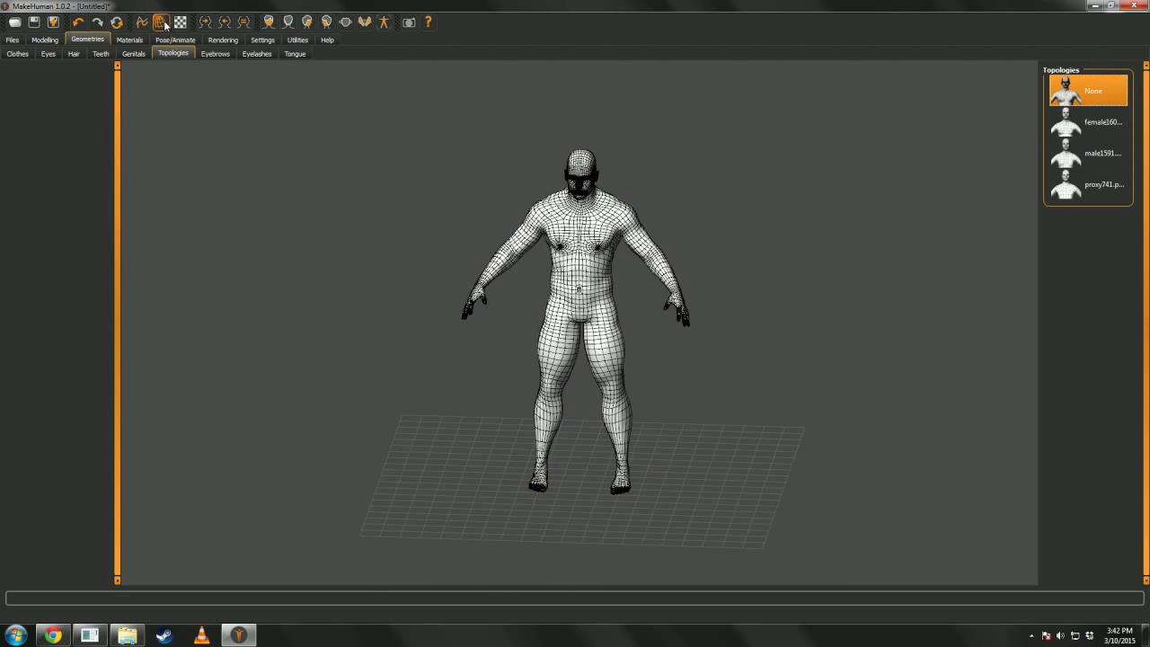
pyautogui.moveTo(382, 273); pyautogui.dragTo(804, 261)
pyautogui.moveTo(803, 257); pyautogui.dragTo(755, 402, button='right')
pyautogui.moveTo(755, 401)
pyautogui.mouseDown()
pyautogui.moveTo(659, 419)
pyautogui.moveTo(671, 437)
pyautogui.moveTo(772, 407)
pyautogui.mouseUp()
pyautogui.scroll(-10, 772, 404)
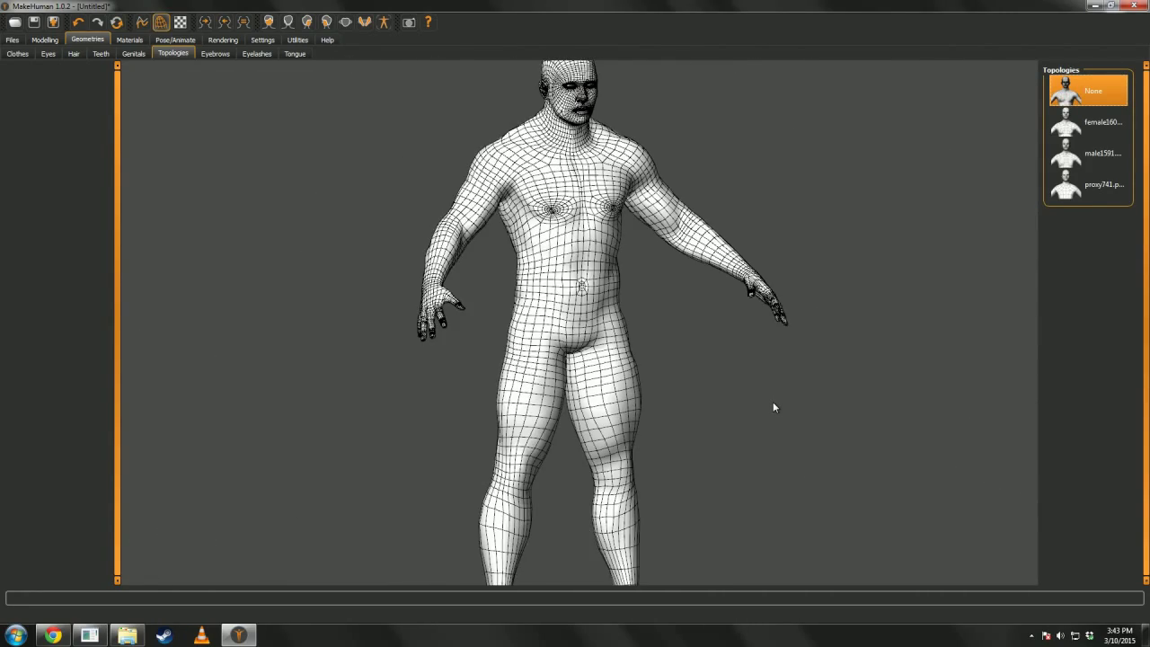
pyautogui.click(1090, 152)
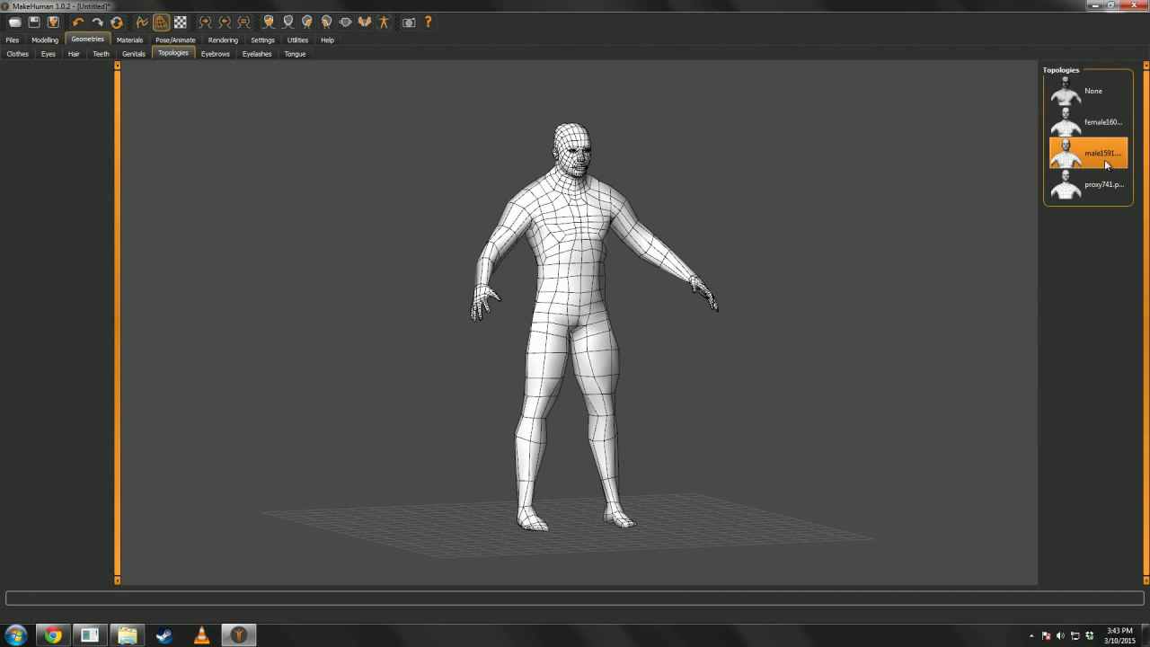
pyautogui.moveTo(782, 330); pyautogui.dragTo(748, 330)
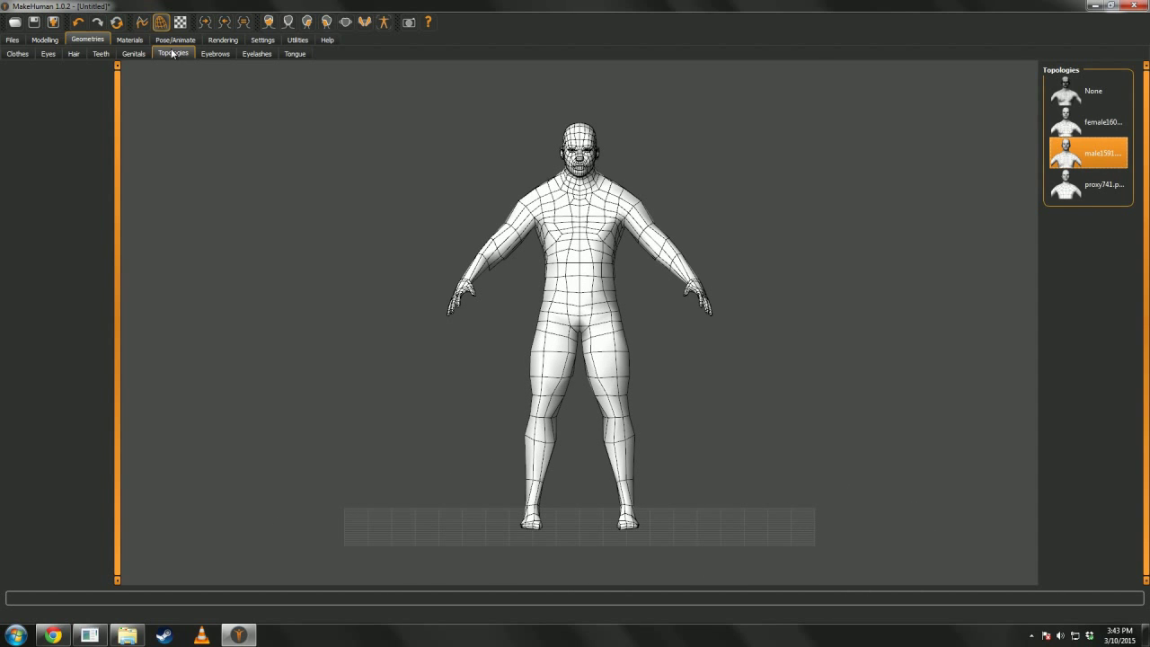
# Step: Set the export mesh format to Blender exchange (mhx)
pyautogui.click(13, 41)
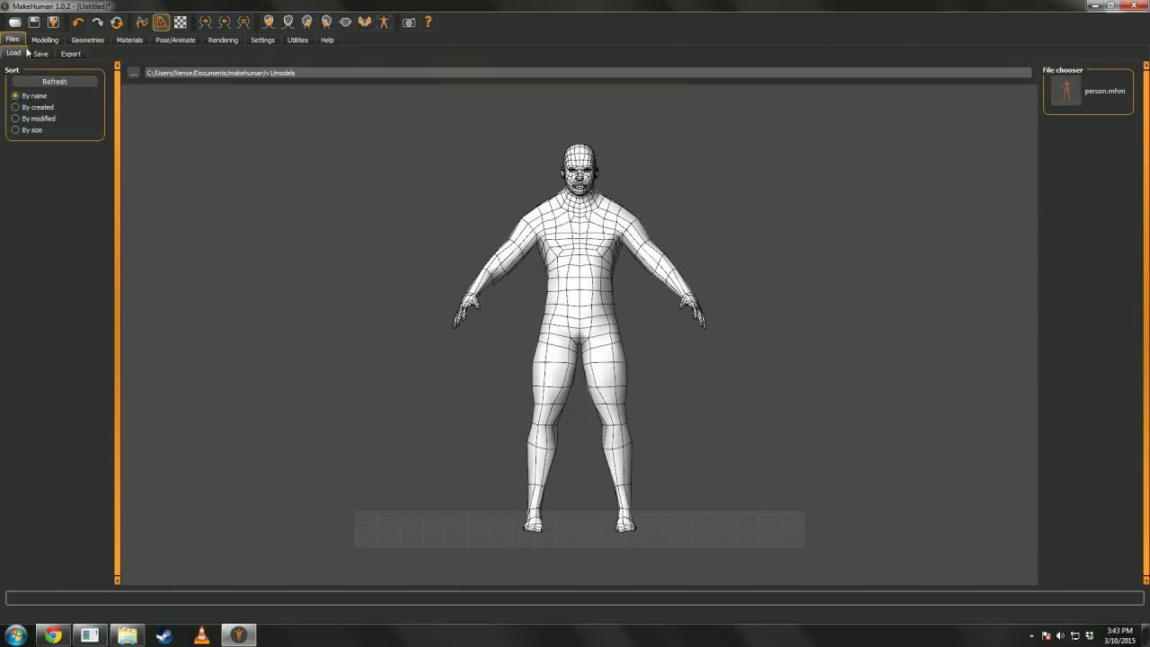
pyautogui.click(70, 54)
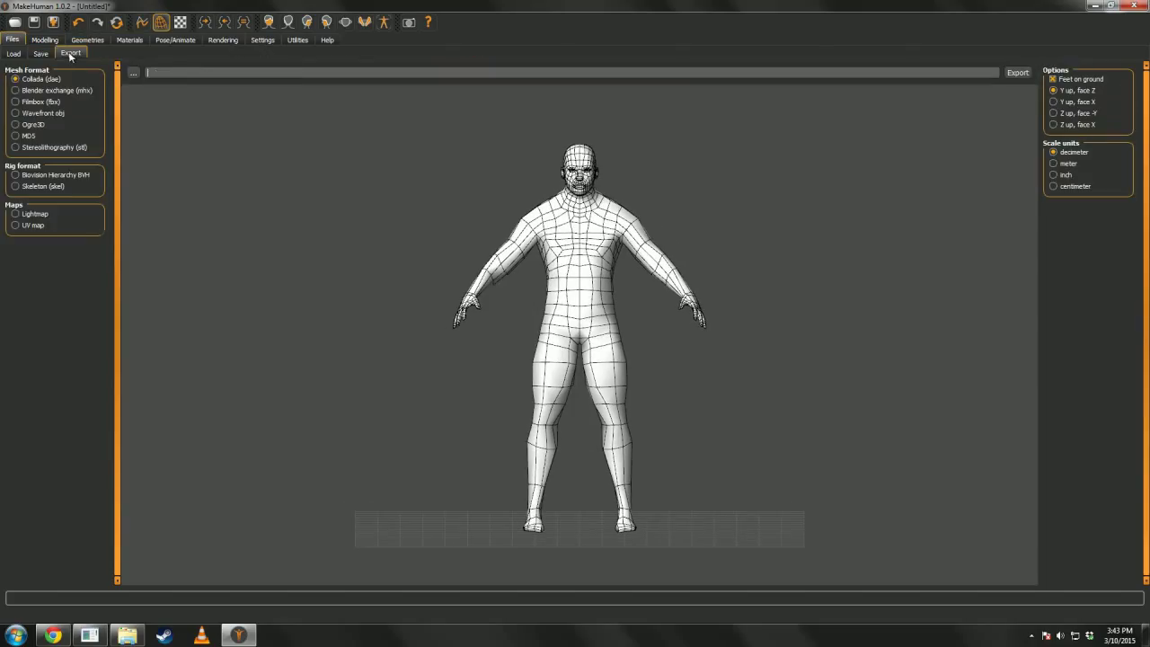
pyautogui.click(16, 91)
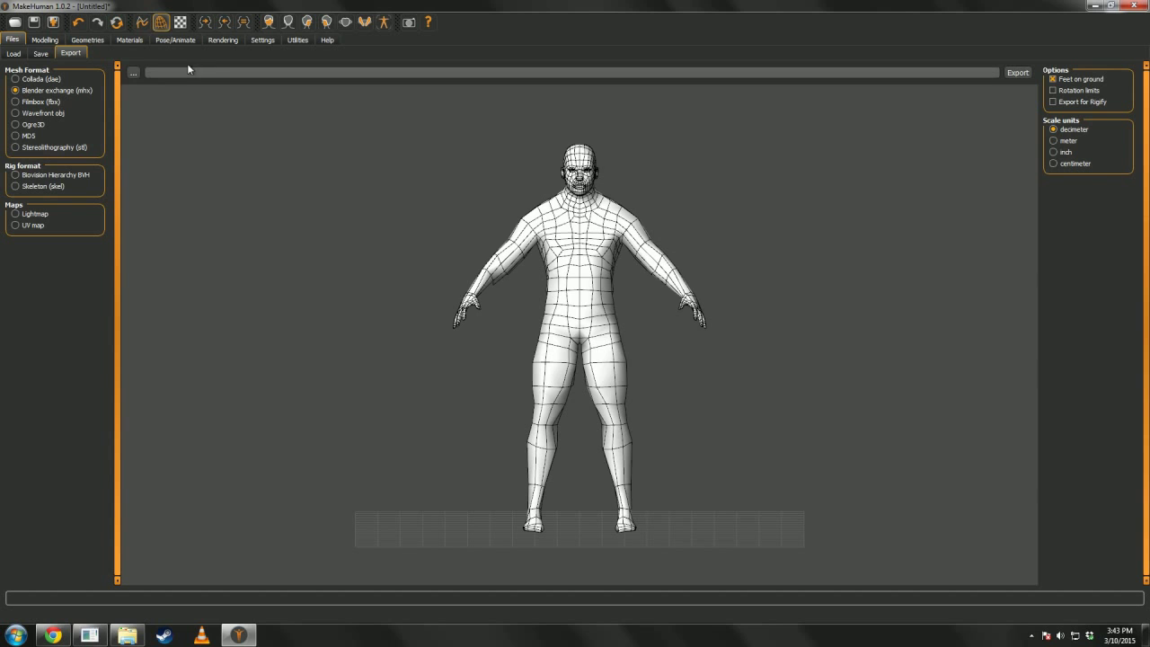
# Step: Export the character under the file name Human to the Tutorial Documents folder in Documents
pyautogui.click(132, 73)
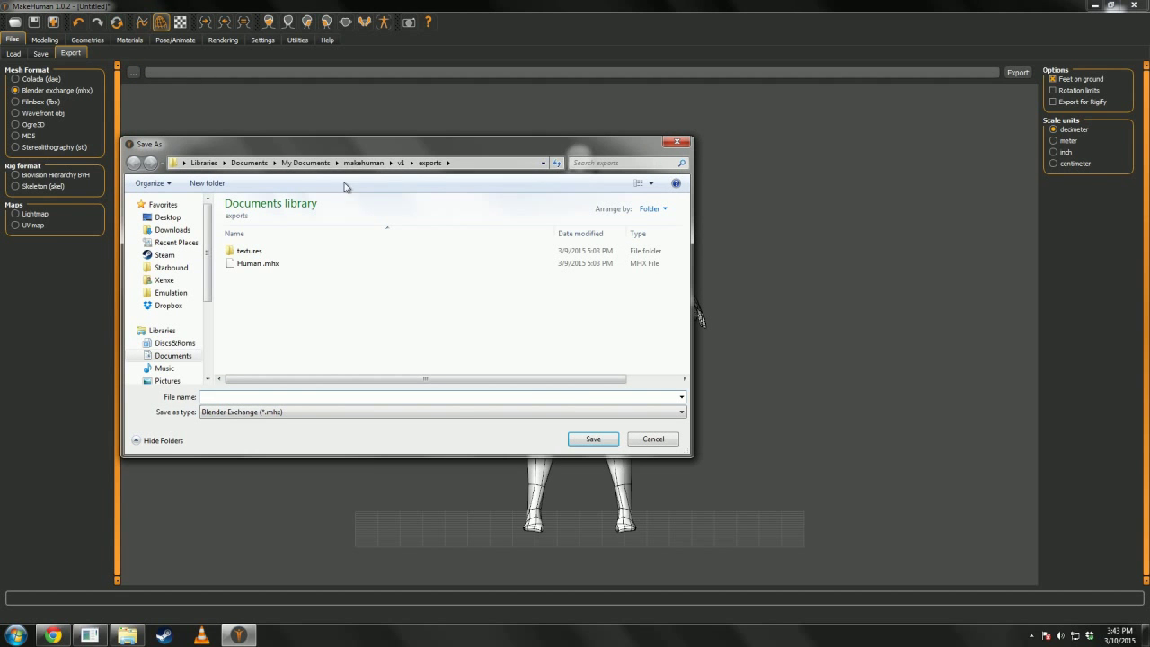
pyautogui.click(266, 163)
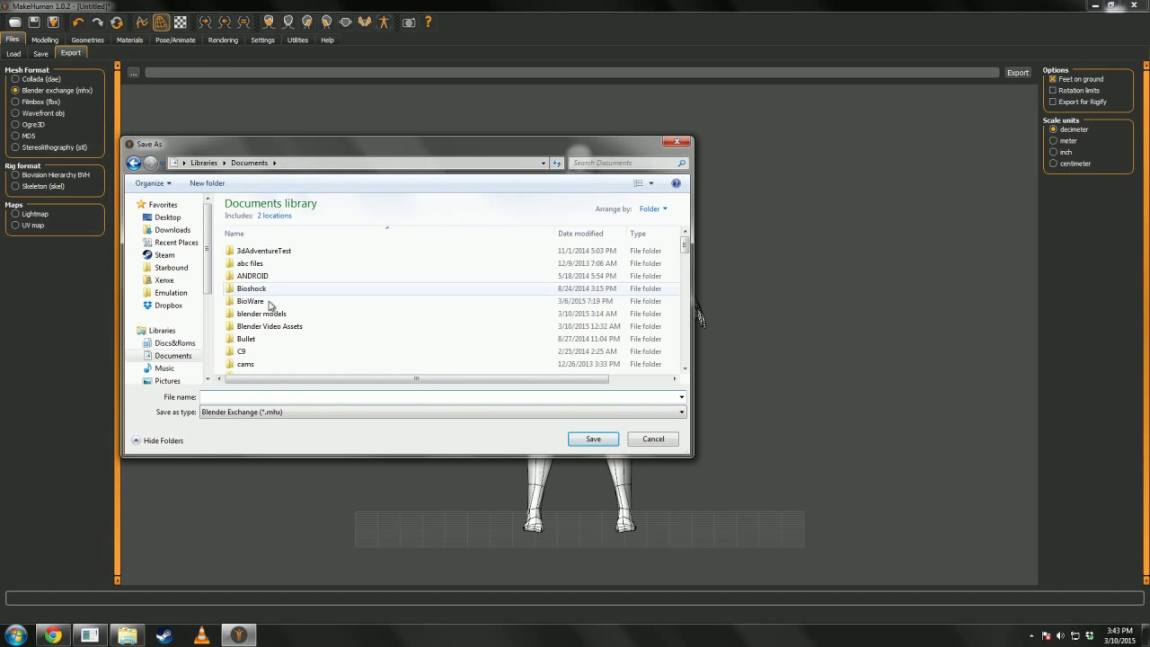
pyautogui.scroll(-5, 274, 306)
pyautogui.scroll(-8, 277, 303)
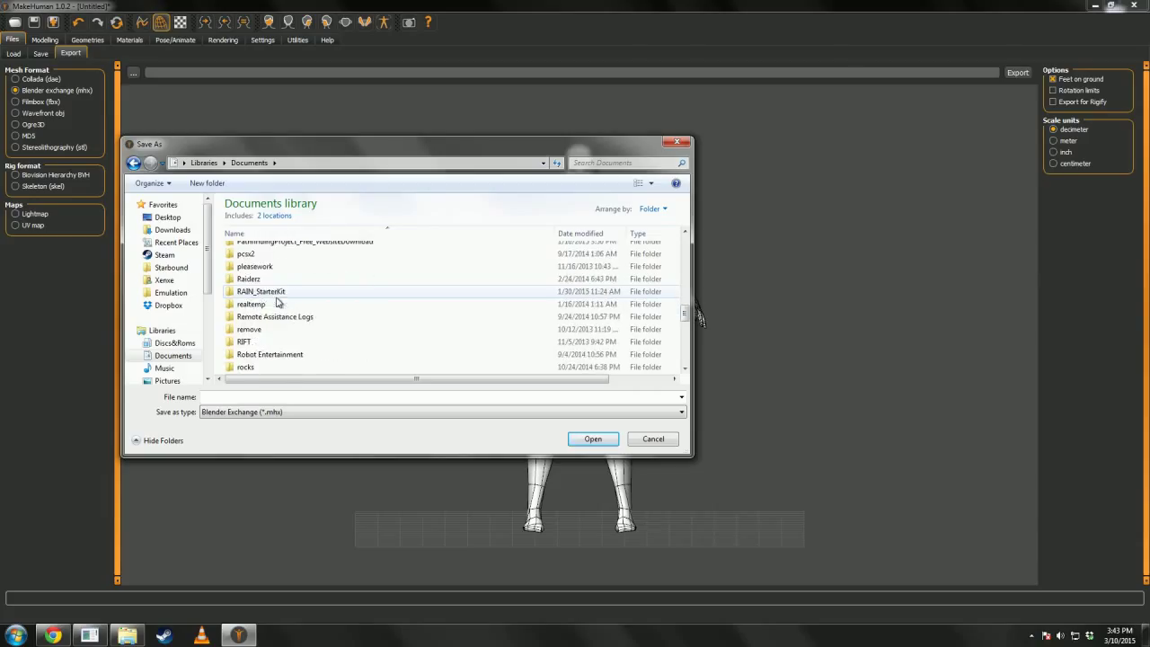
pyautogui.scroll(-3, 284, 351)
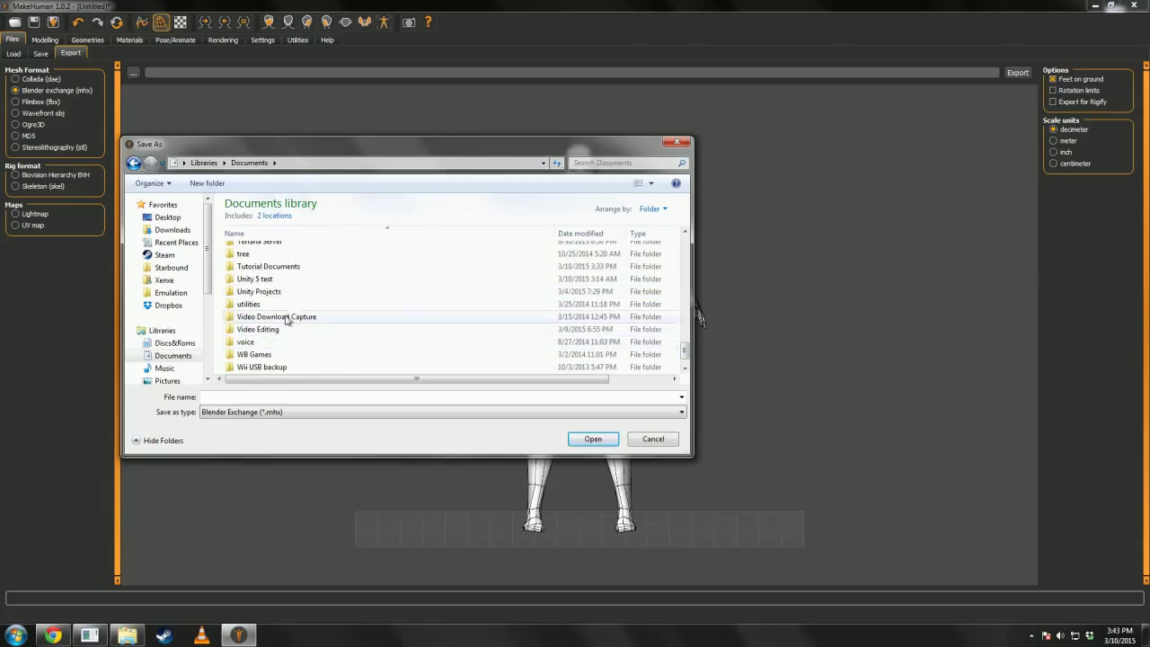
pyautogui.doubleClick(283, 266)
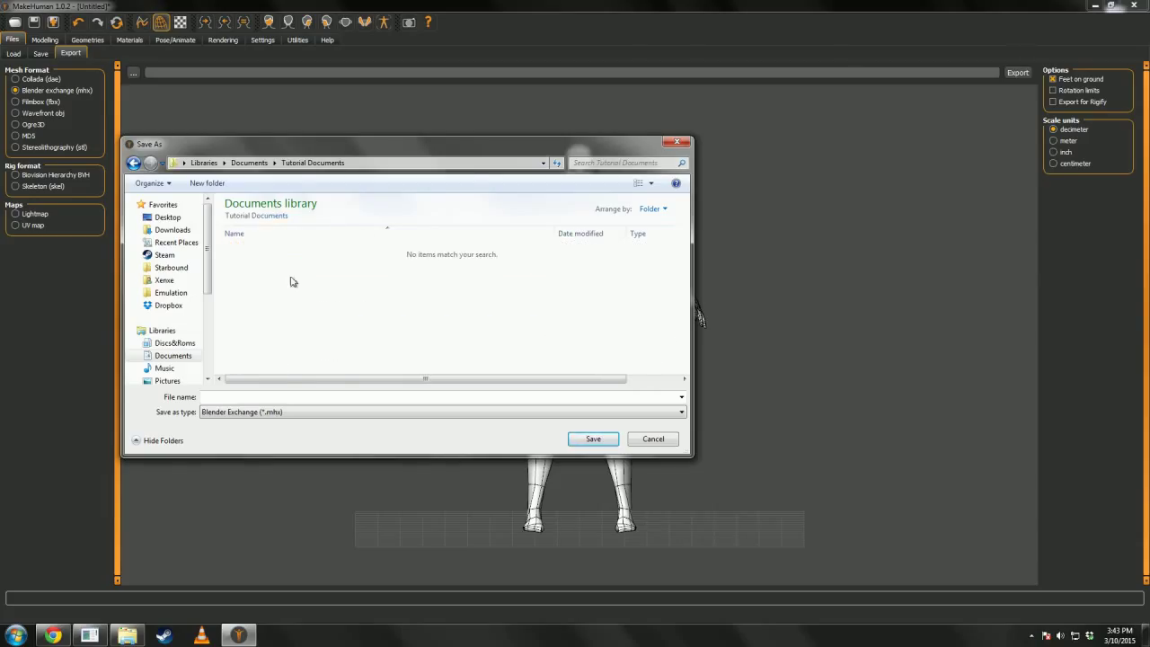
pyautogui.click(307, 392)
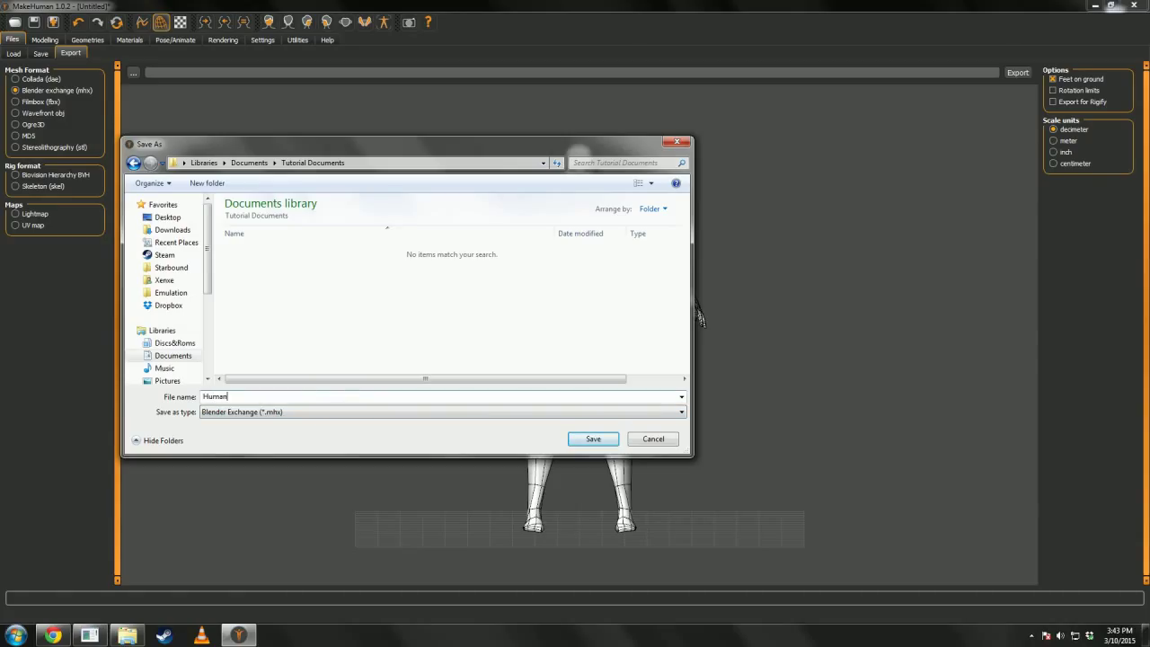
pyautogui.press('Return')
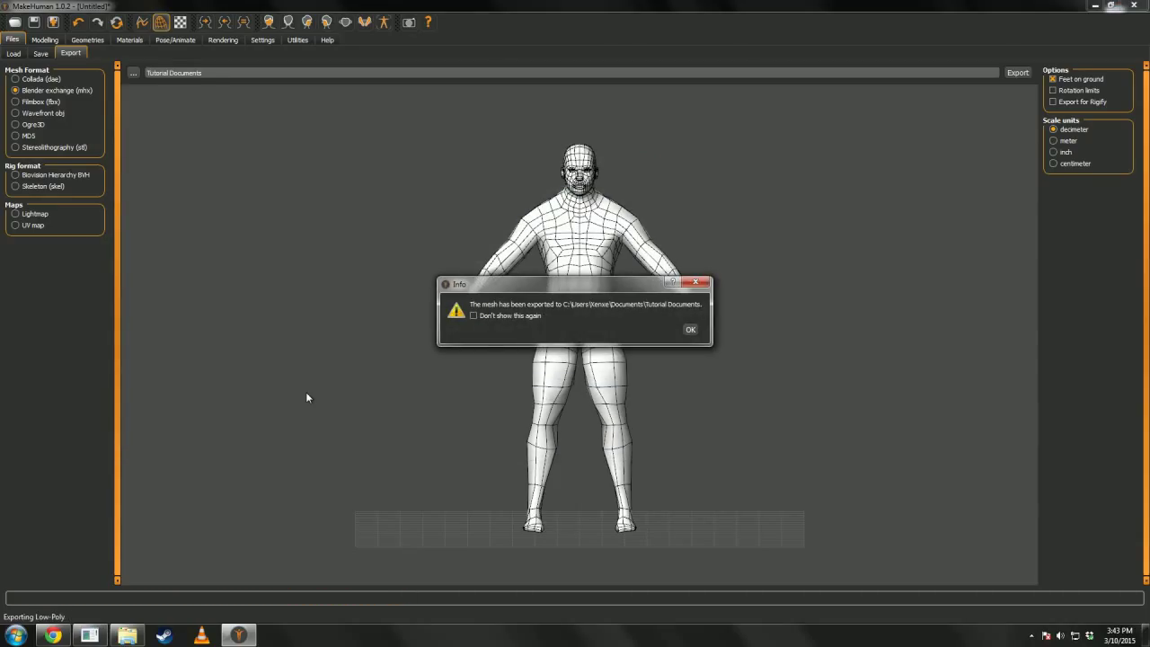
pyautogui.click(690, 329)
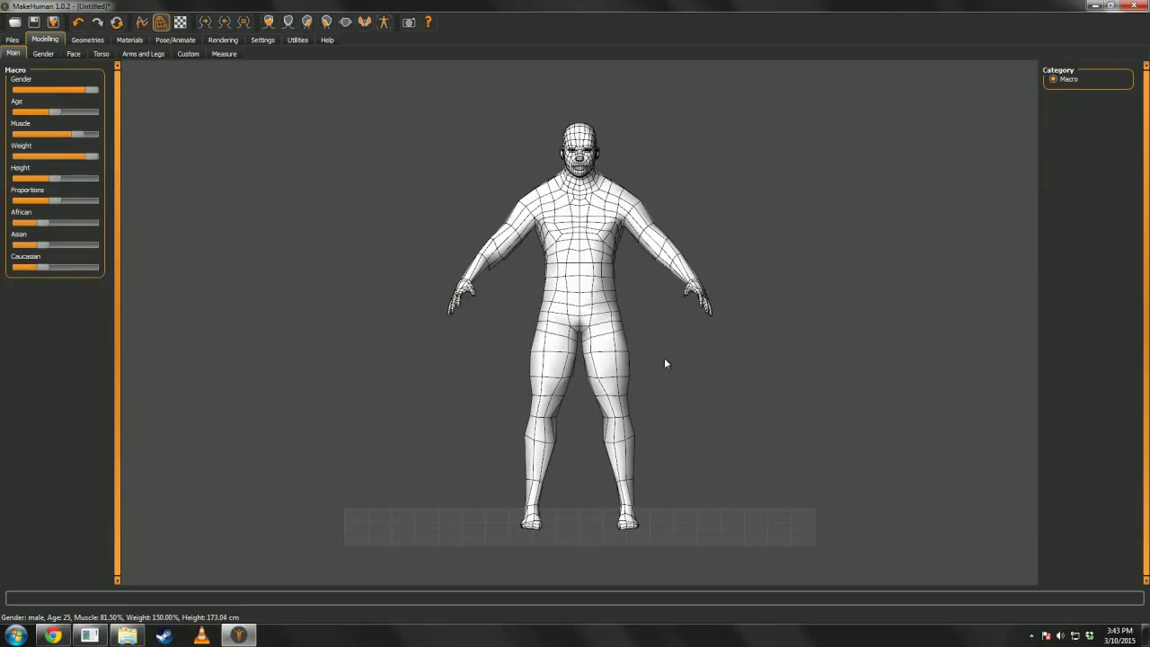
# Step: Exit MakeHuman, discarding the unsaved changes
pyautogui.click(1145, 5)
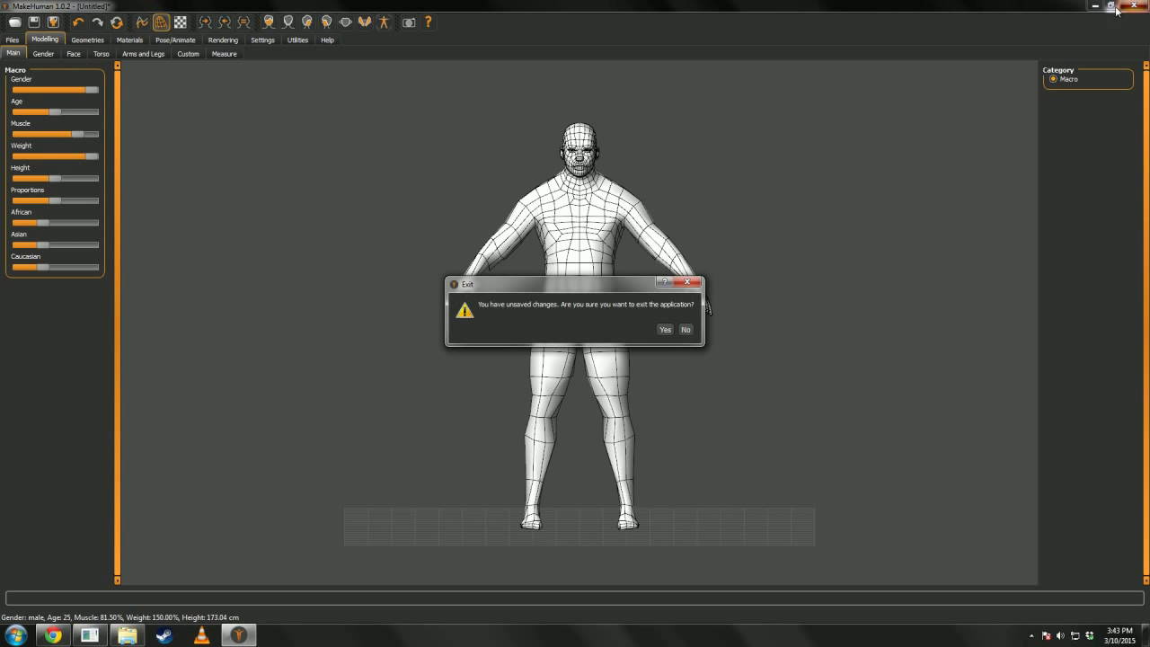
pyautogui.click(668, 332)
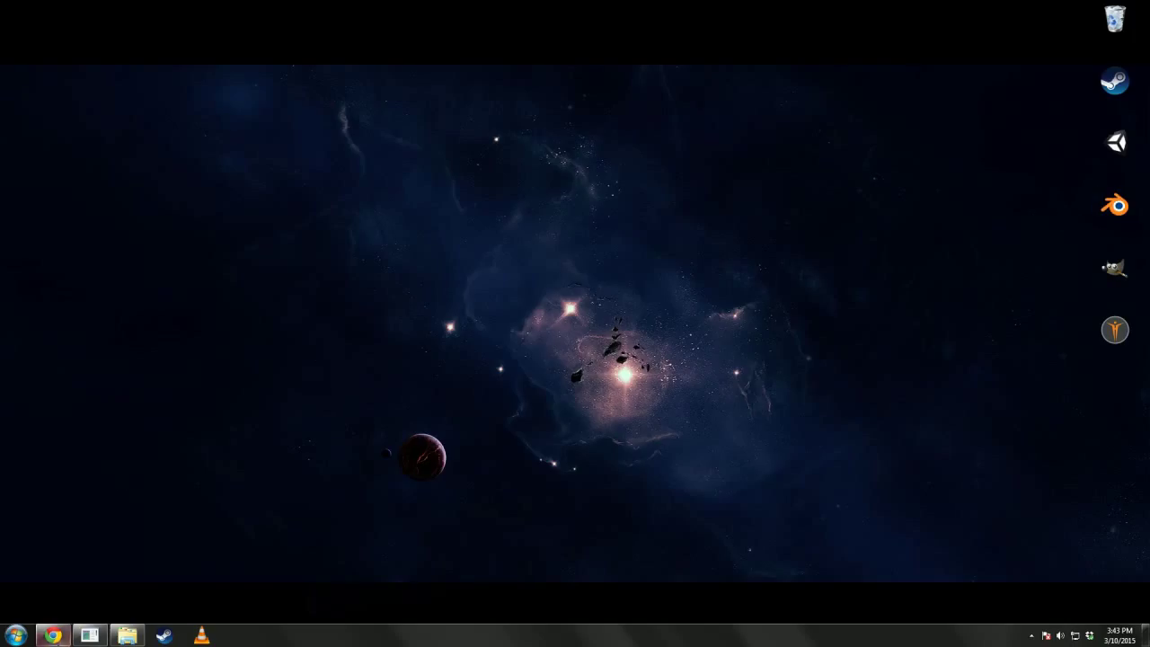
# Step: Switch to Chrome and download BlenderTools from the MakeHuman download page
pyautogui.click(53, 635)
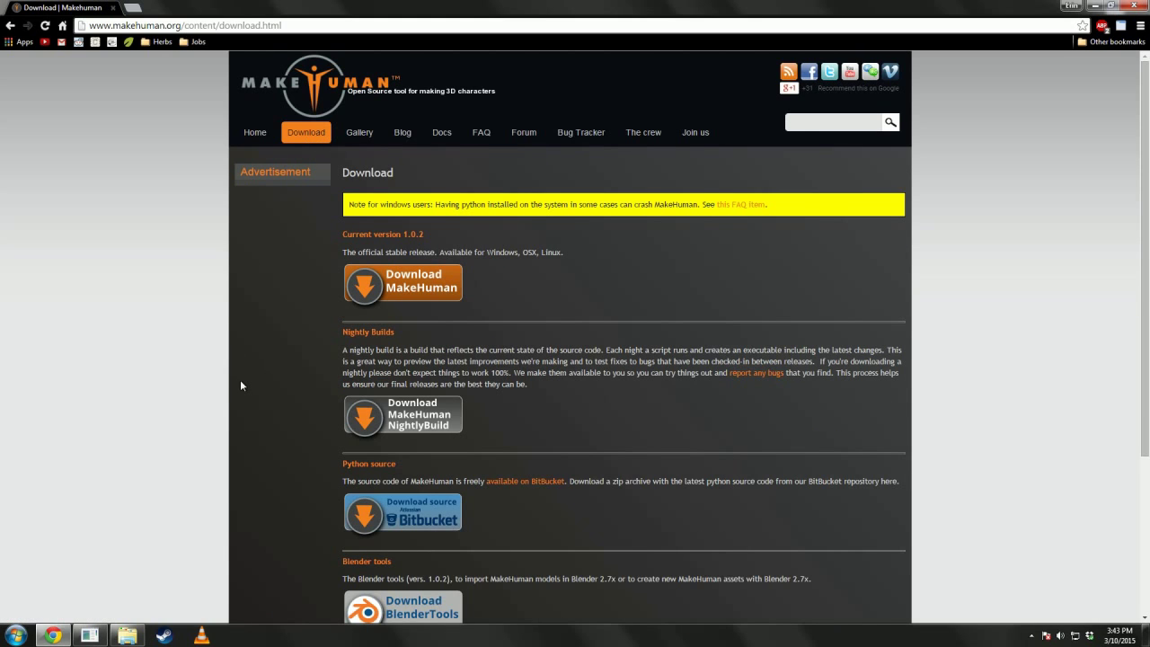
pyautogui.scroll(-3, 240, 385)
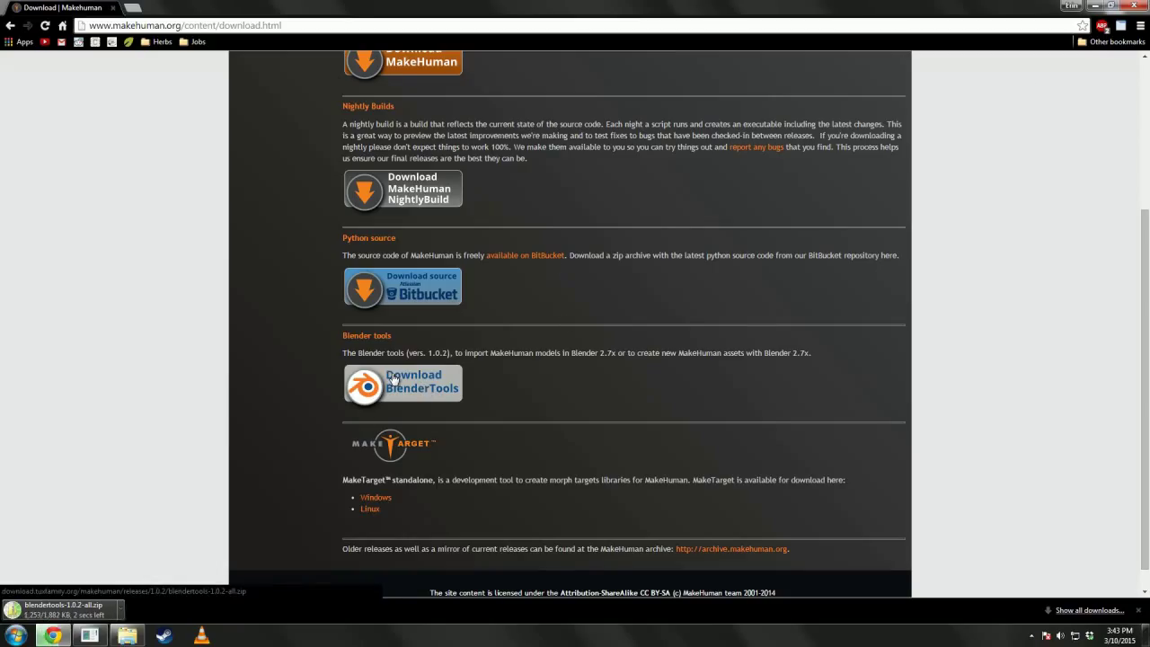
pyautogui.click(1141, 5)
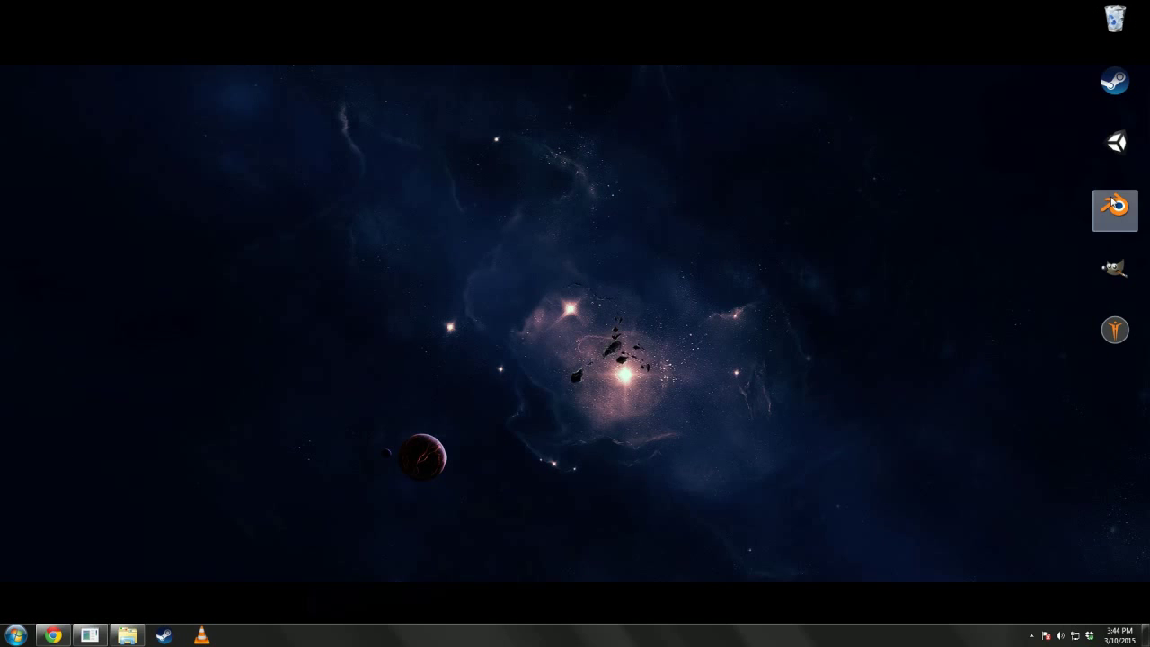
# Step: Extract the downloaded blendertools-1.0.2-all.zip into its own blendertools-1.0.2-all folder in Downloads with 7-Zip, replacing all existing files
pyautogui.click(54, 635)
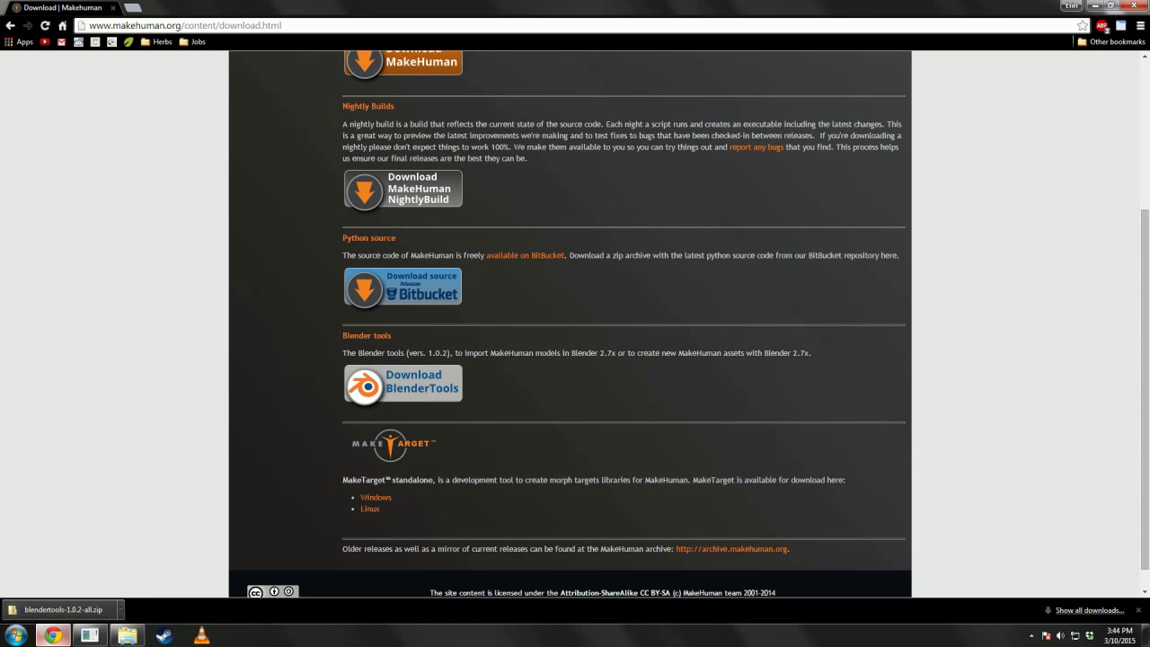
pyautogui.rightClick(117, 611)
pyautogui.click(150, 575)
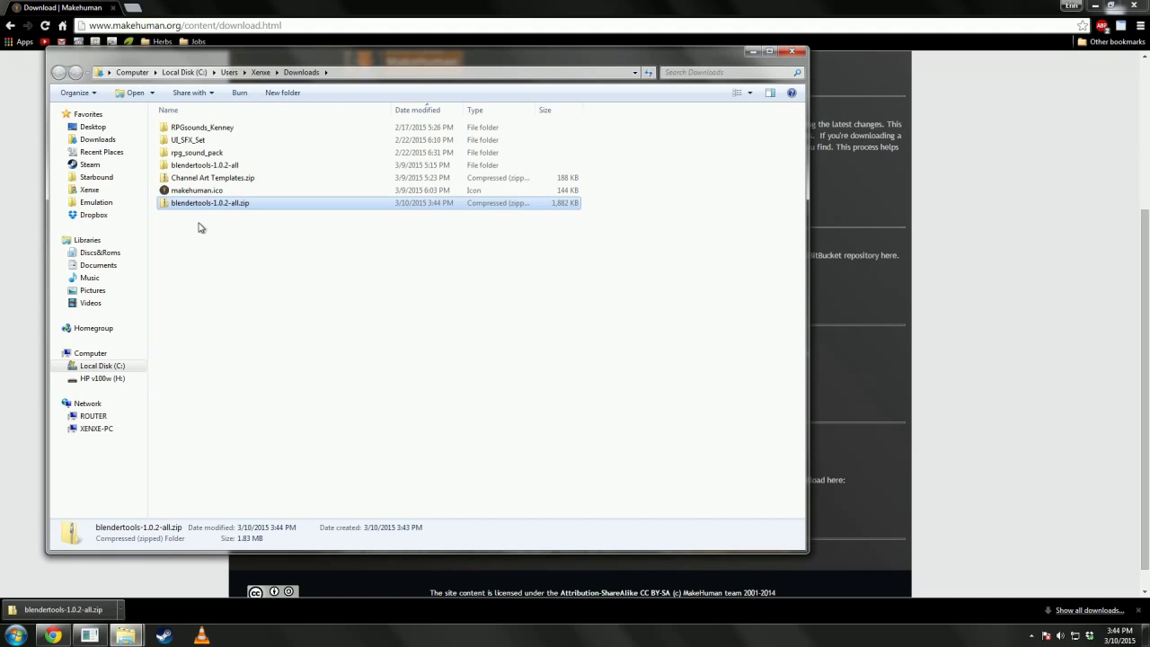
pyautogui.rightClick(206, 207)
pyautogui.moveTo(248, 260)
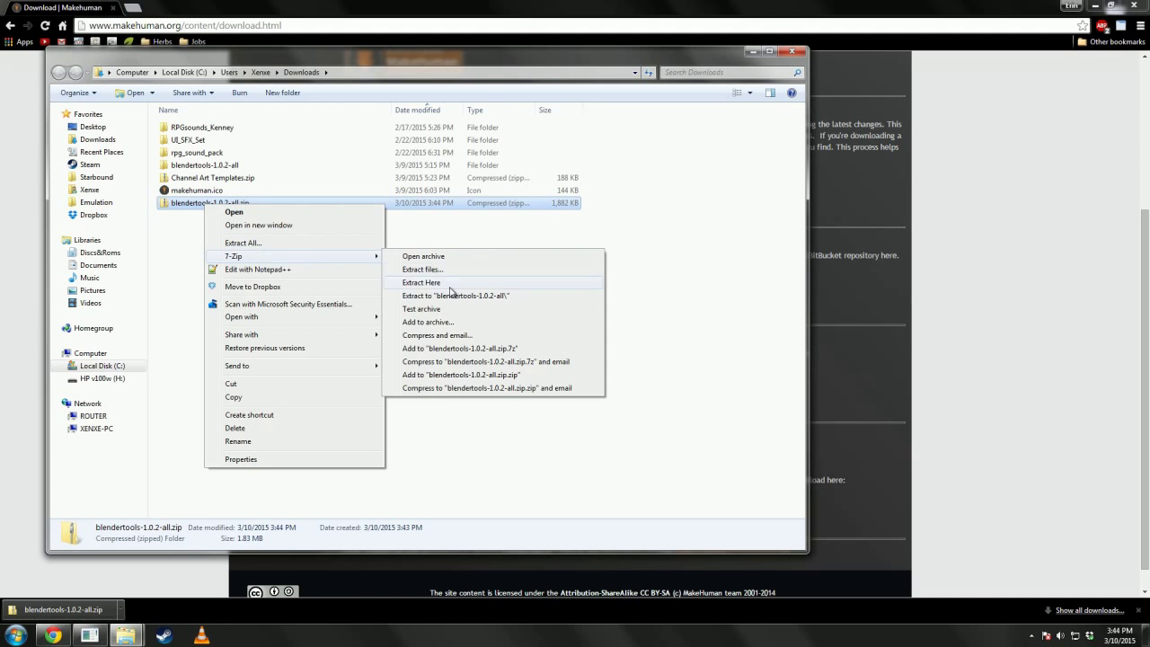
pyautogui.click(449, 295)
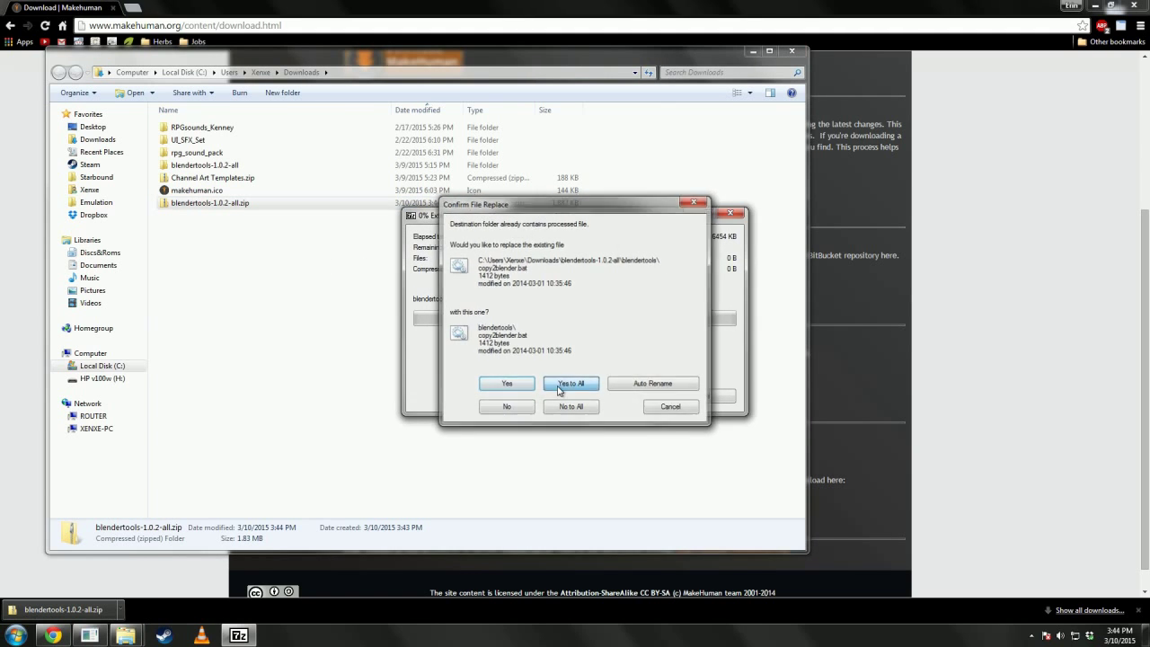
pyautogui.click(549, 387)
# Step: Open the mhx_importer folder inside the extracted blendertools folder and select import_scene_mhx.py
pyautogui.doubleClick(213, 166)
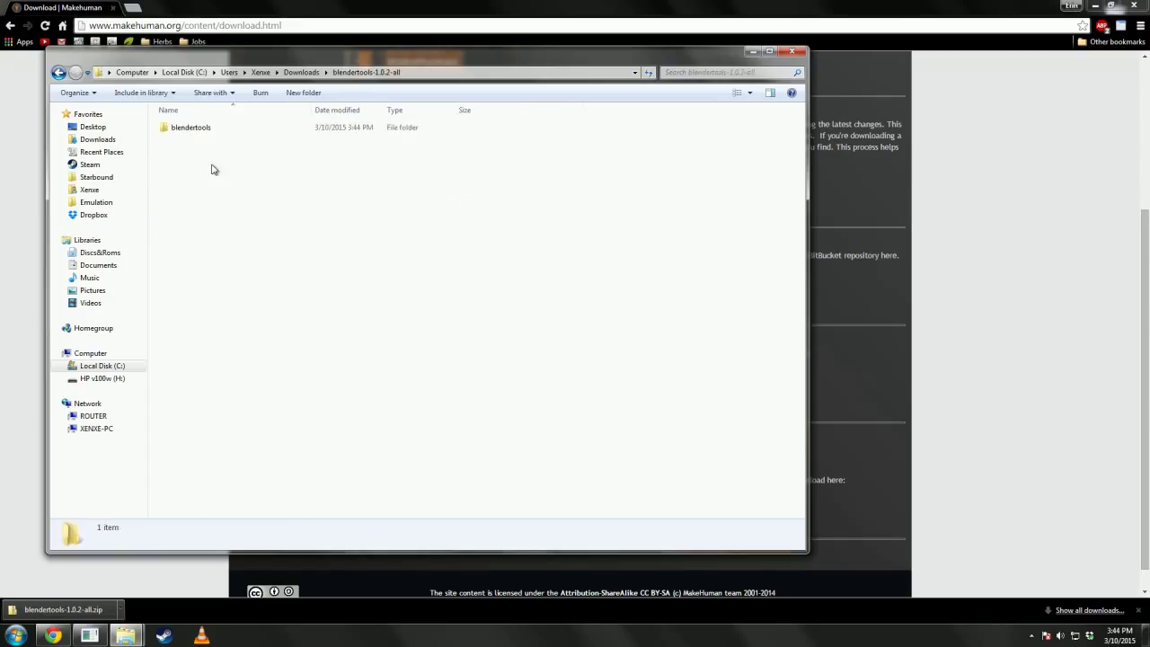
pyautogui.doubleClick(204, 127)
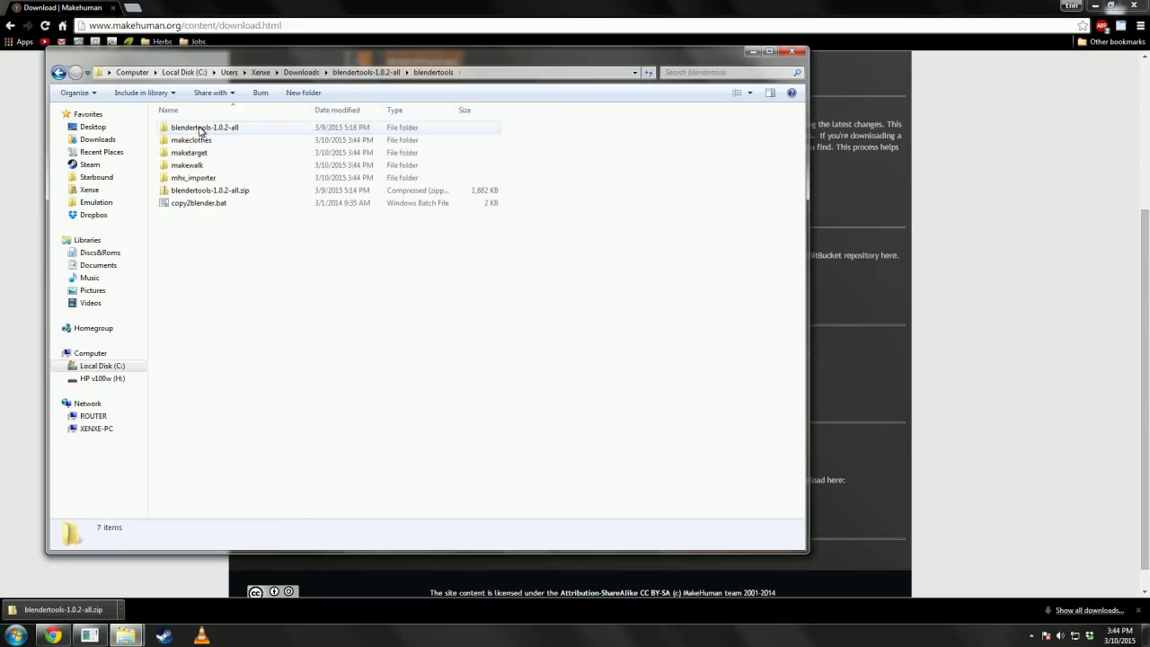
pyautogui.doubleClick(191, 179)
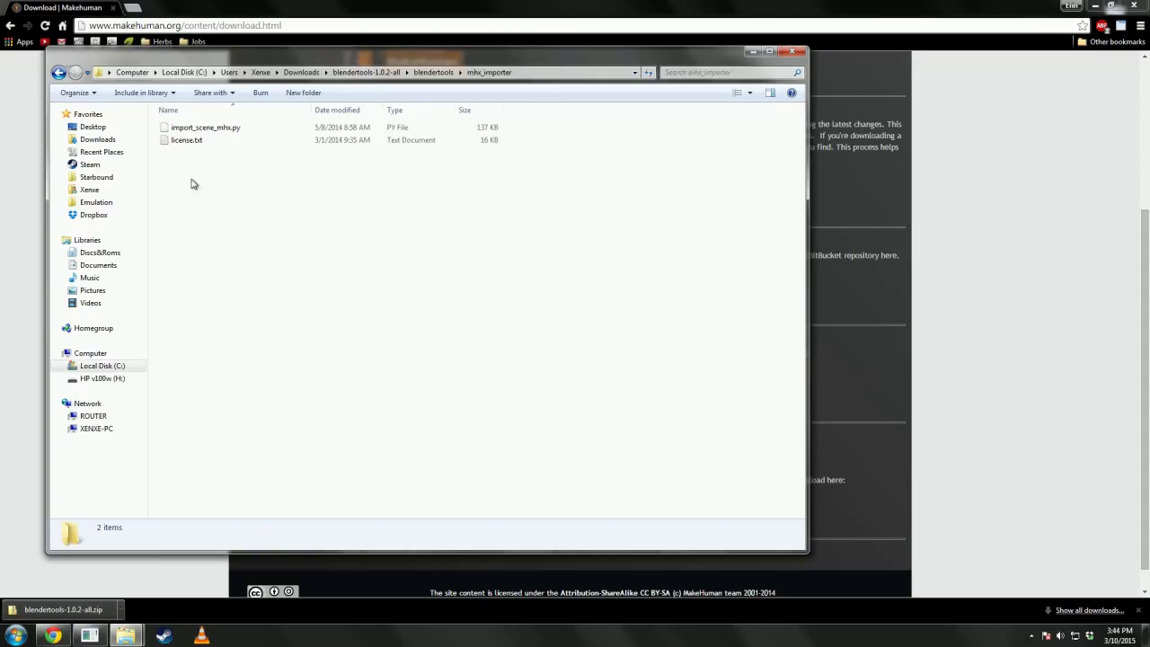
pyautogui.click(224, 130)
pyautogui.click(221, 173)
pyautogui.click(213, 133)
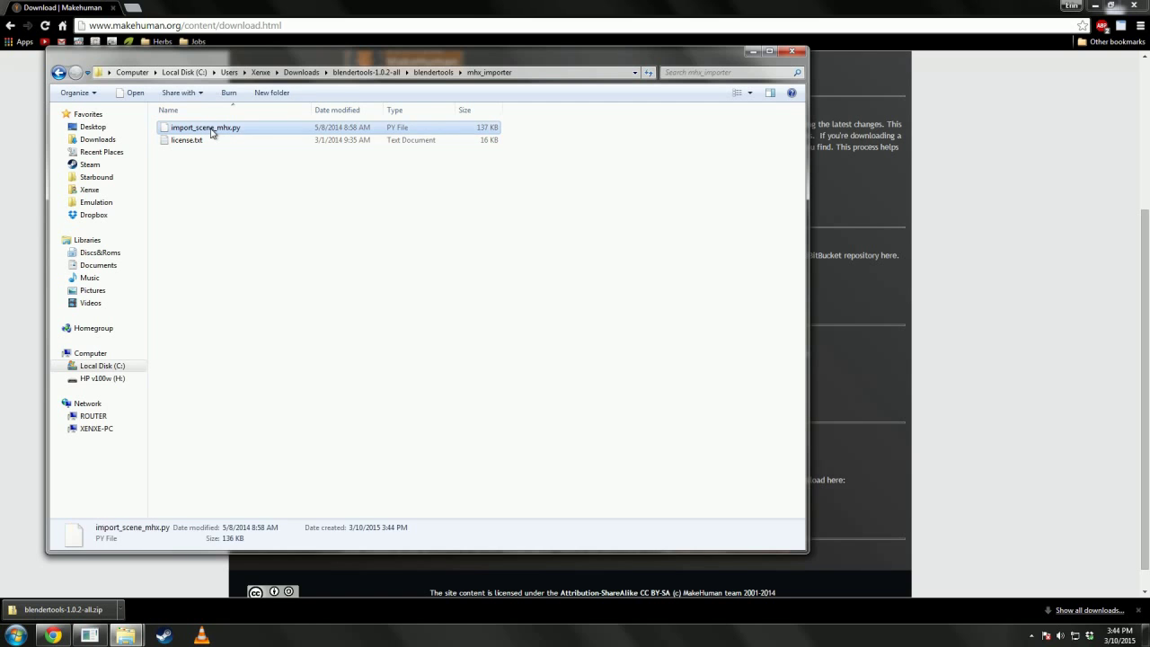
# Step: Open a second folder window and go to %appdata%
pyautogui.press('super')
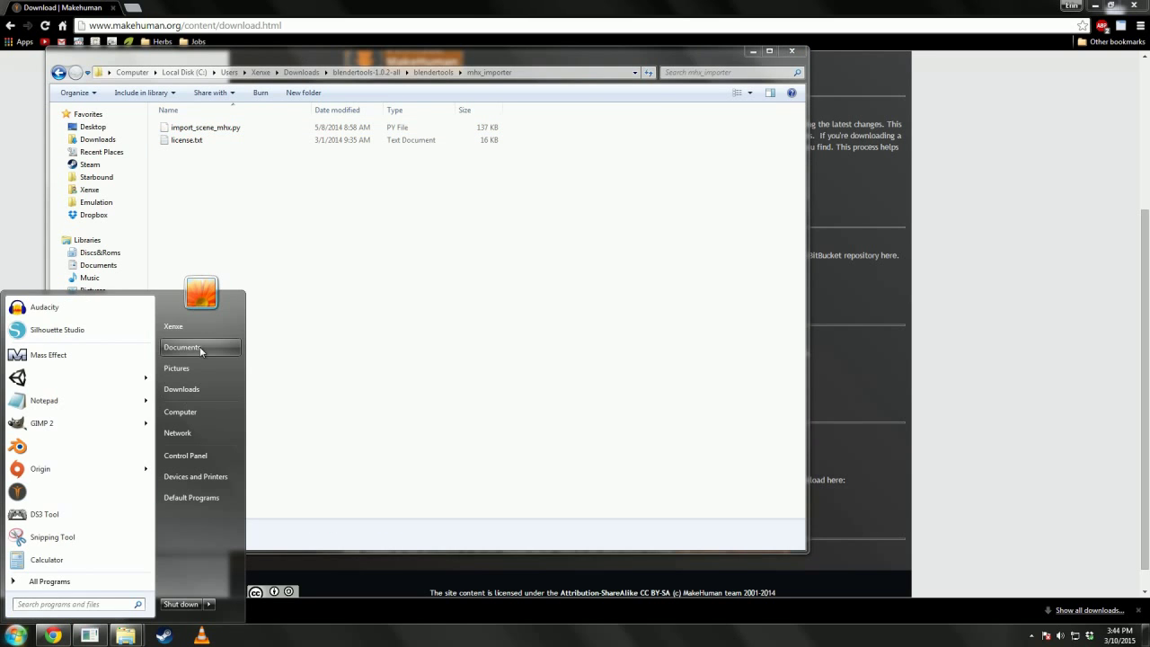
pyautogui.click(199, 346)
pyautogui.moveTo(309, 60); pyautogui.dragTo(558, 68)
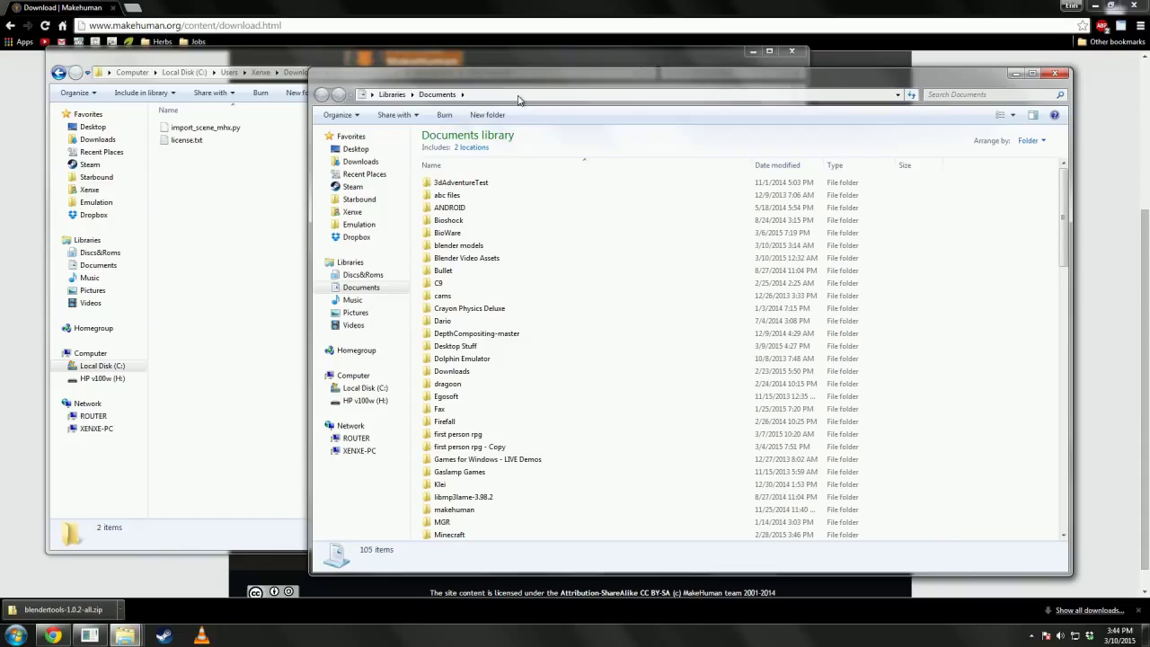
pyautogui.click(518, 94)
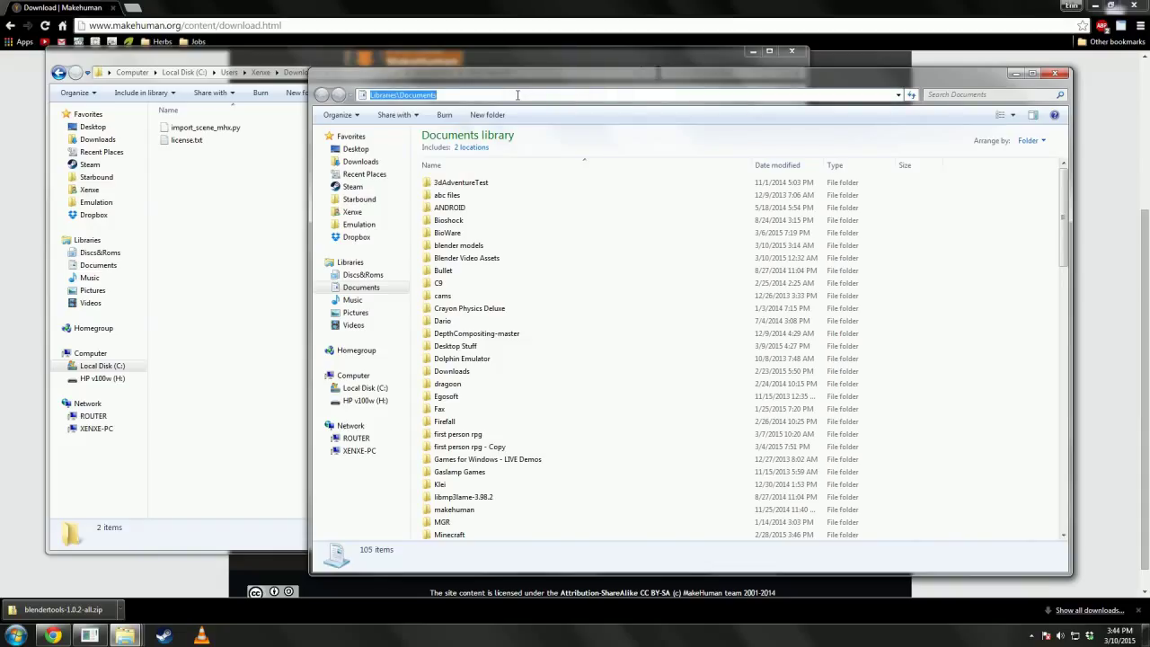
pyautogui.write('%a')
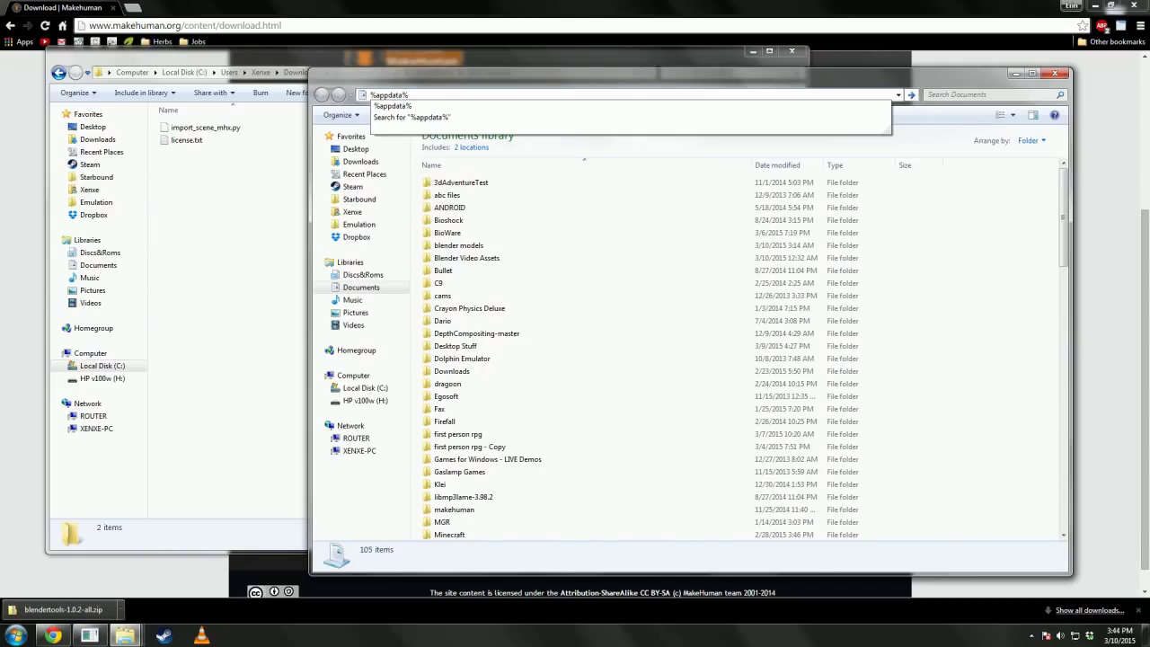
pyautogui.write('ppdata%')
pyautogui.press('Return')
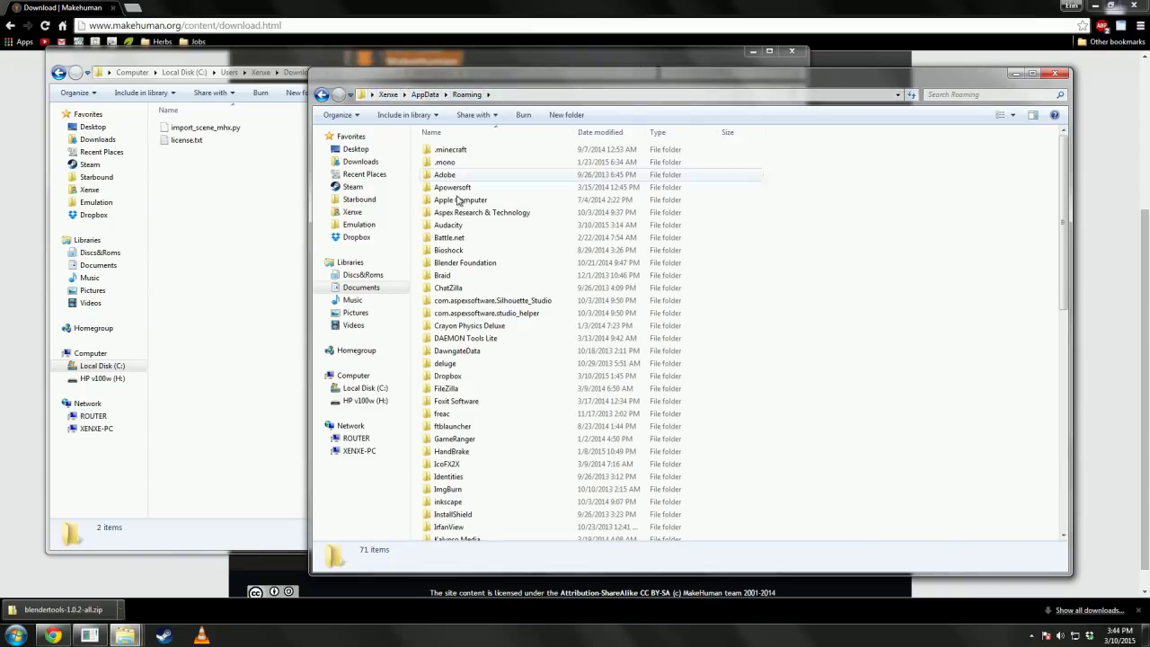
# Step: Open Blender Foundation\Blender\2.72\scripts\addons and move import_scene_mhx.py into it from the mhx_importer folder
pyautogui.click(454, 265)
pyautogui.doubleClick(454, 265)
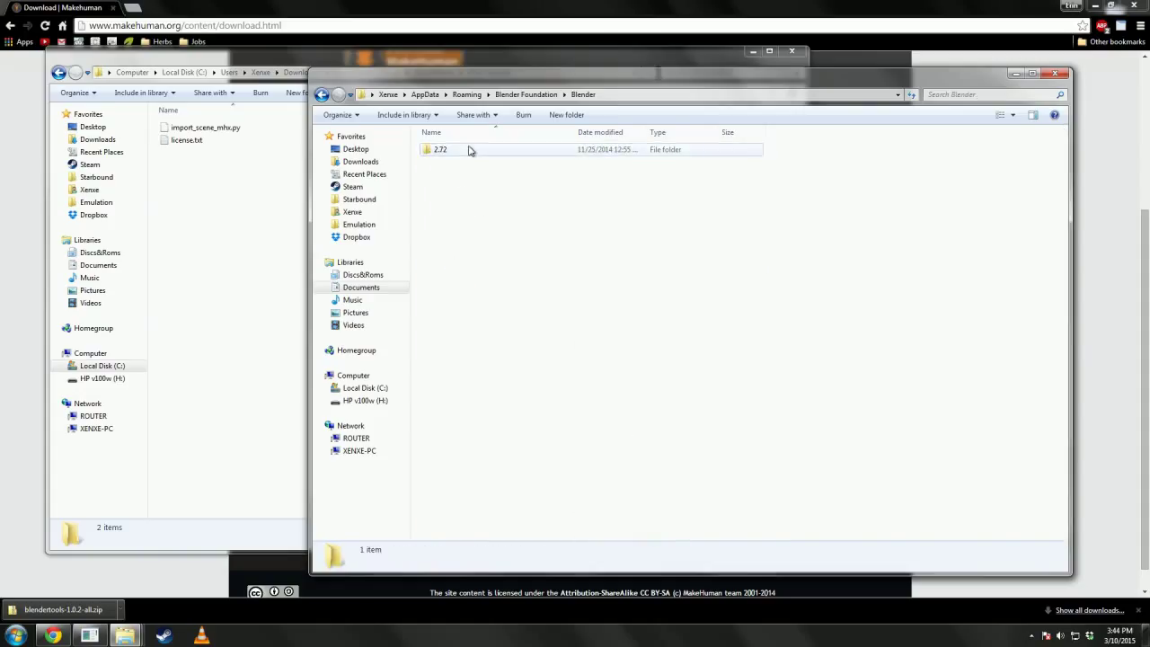
pyautogui.doubleClick(469, 149)
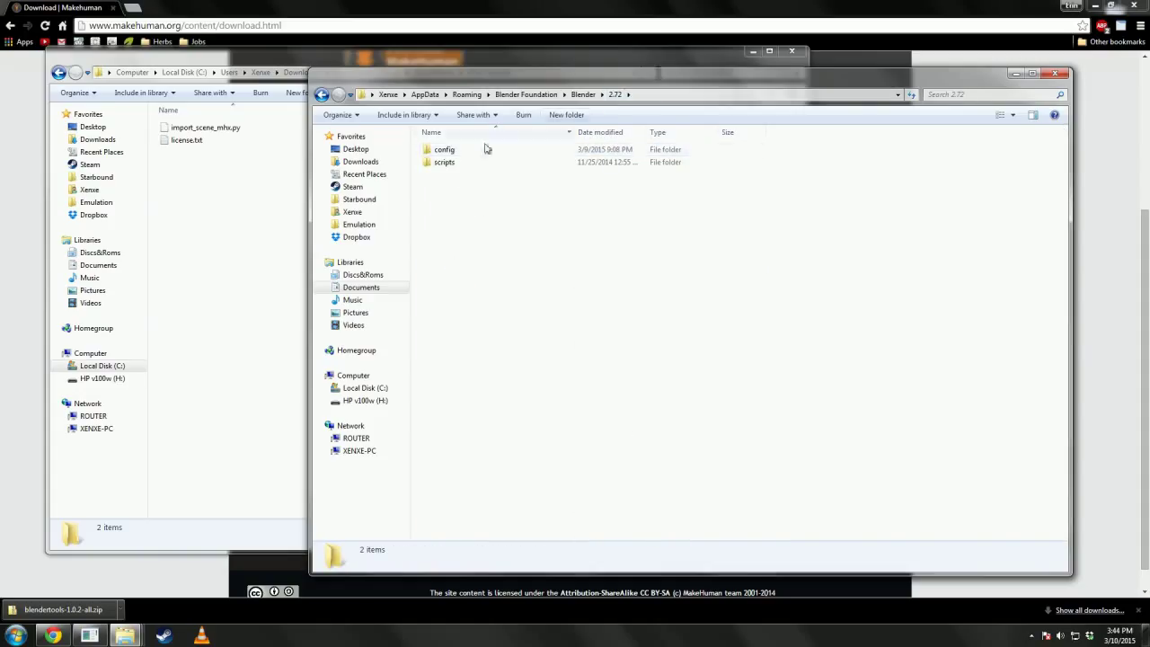
pyautogui.click(457, 164)
pyautogui.doubleClick(458, 165)
pyautogui.doubleClick(460, 151)
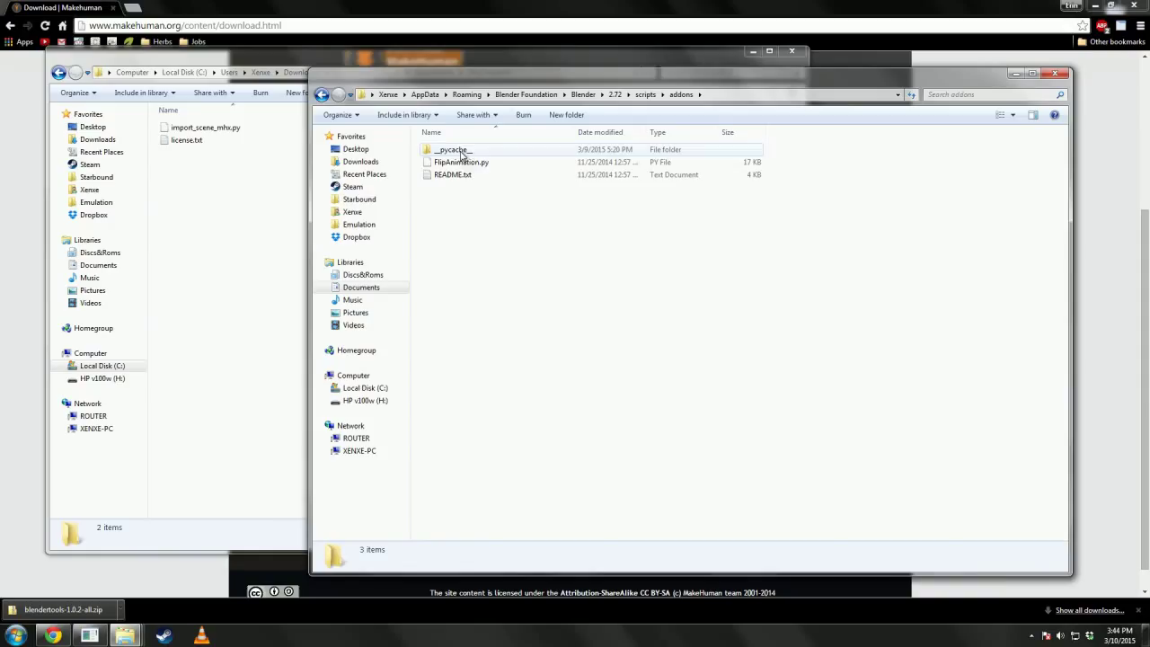
pyautogui.moveTo(219, 133); pyautogui.dragTo(536, 285)
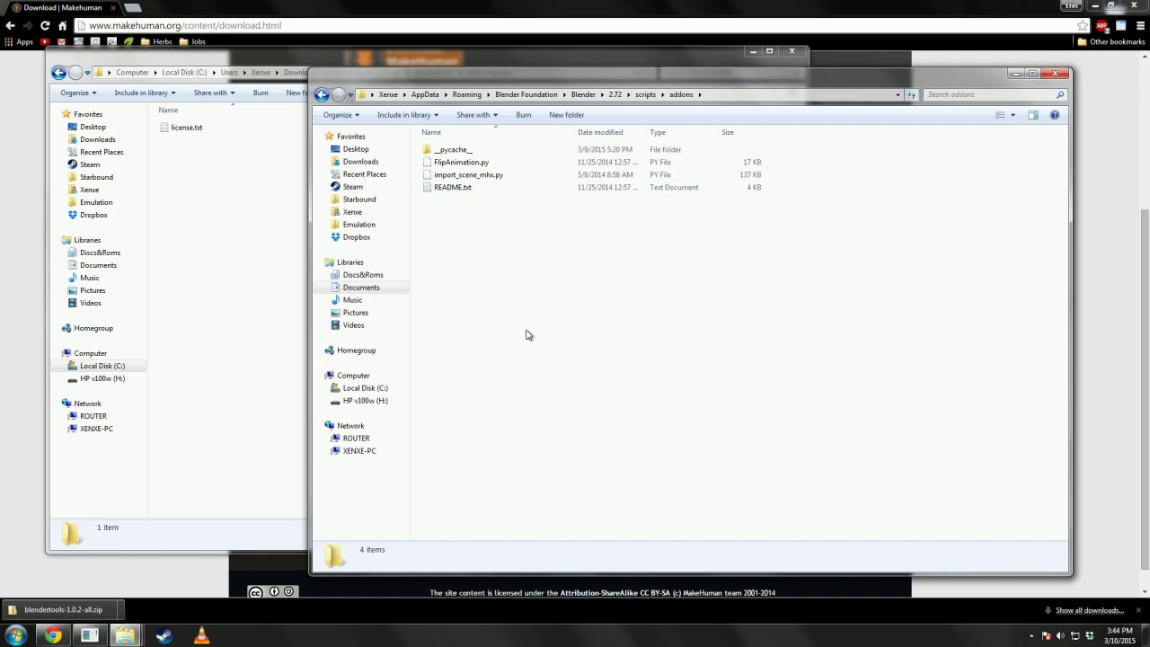
# Step: Close the addons folder window, then launch Blender from the desktop and dismiss its splash screen
pyautogui.click(1048, 76)
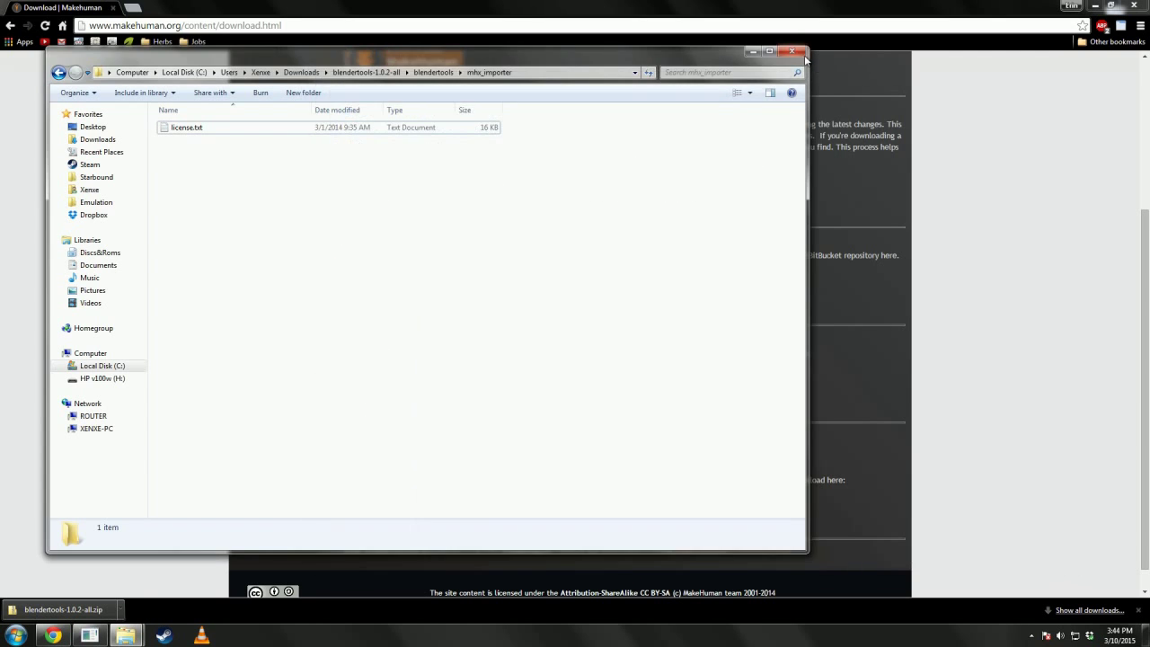
pyautogui.click(1041, 300)
pyautogui.click(1146, 635)
pyautogui.doubleClick(1114, 206)
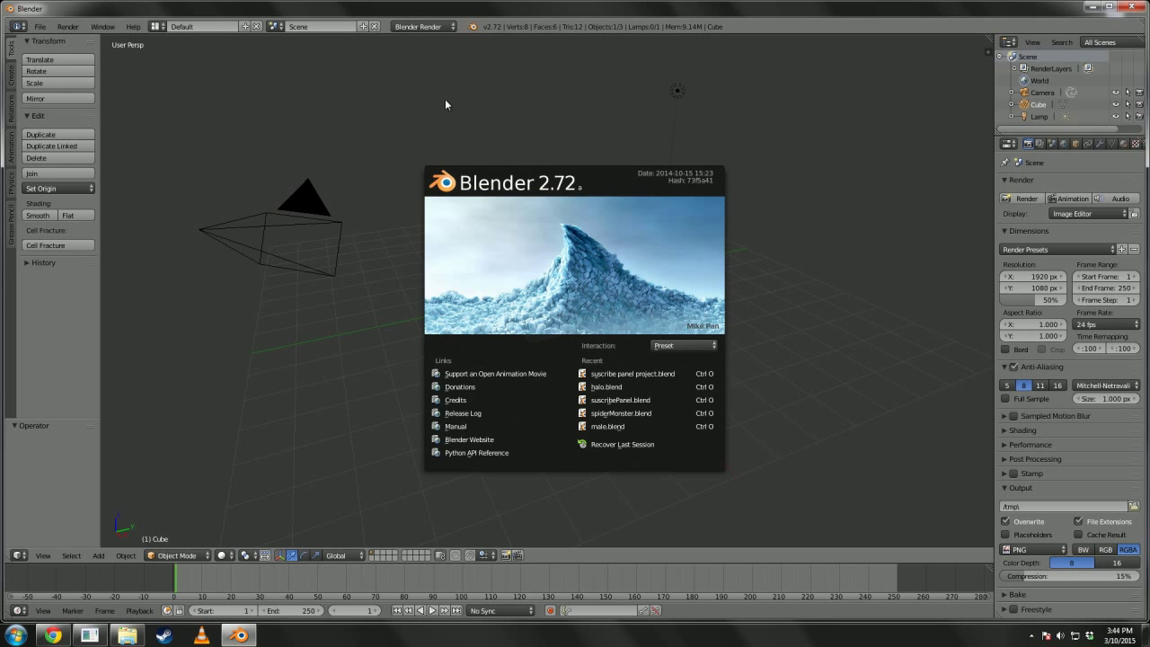
pyautogui.click(440, 93)
pyautogui.scroll(1, 533, 262)
pyautogui.moveTo(534, 262)
pyautogui.mouseDown(button='middle')
pyautogui.moveTo(500, 240)
pyautogui.moveTo(548, 259)
pyautogui.mouseUp(button='middle')
pyautogui.scroll(-2, 549, 258)
pyautogui.scroll(-2, 544, 252)
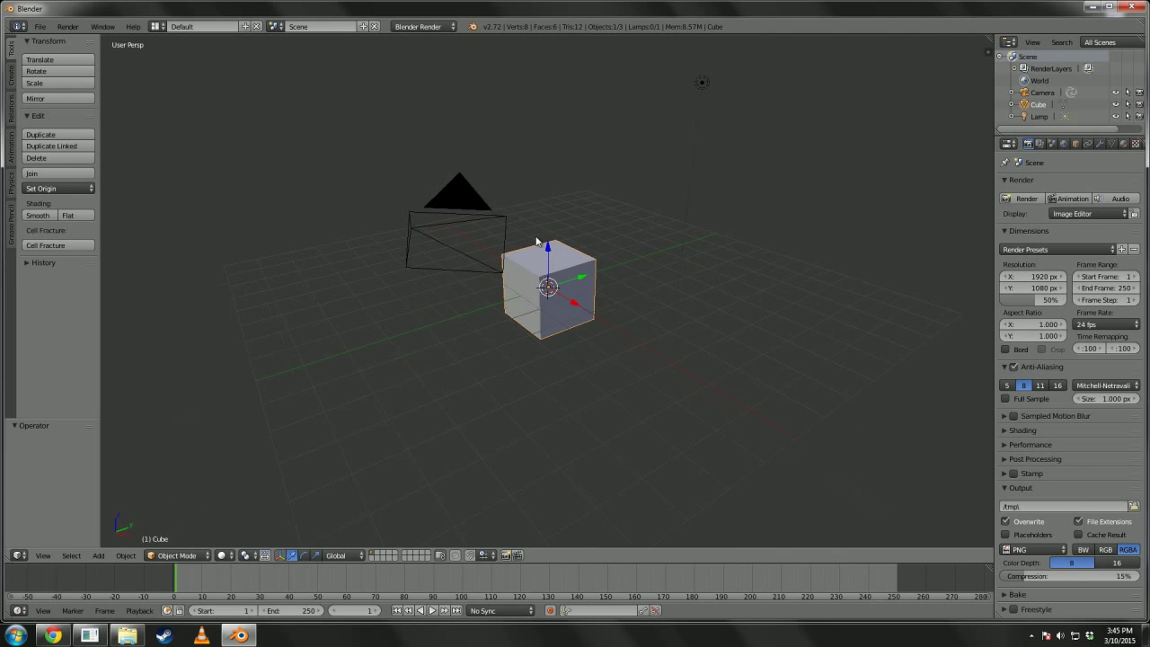
# Step: Search the add-ons in User Preferences for "import" to check the MakeHuman Exchange (.mhx) importer, and close the preferences
pyautogui.click(40, 26)
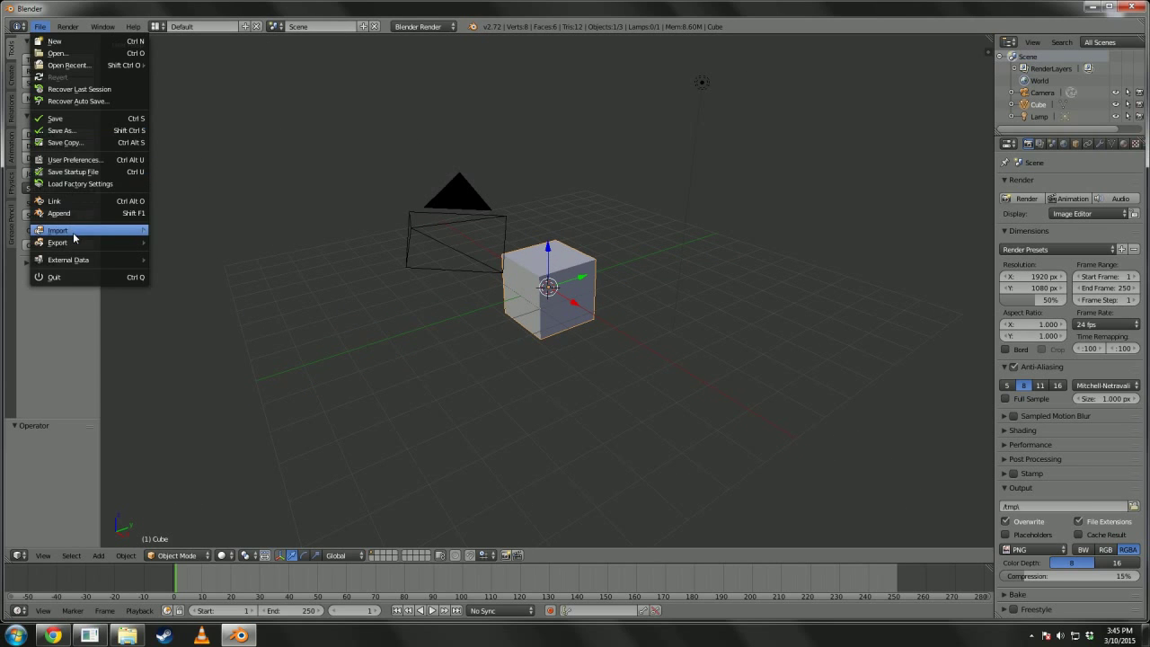
pyautogui.moveTo(85, 233)
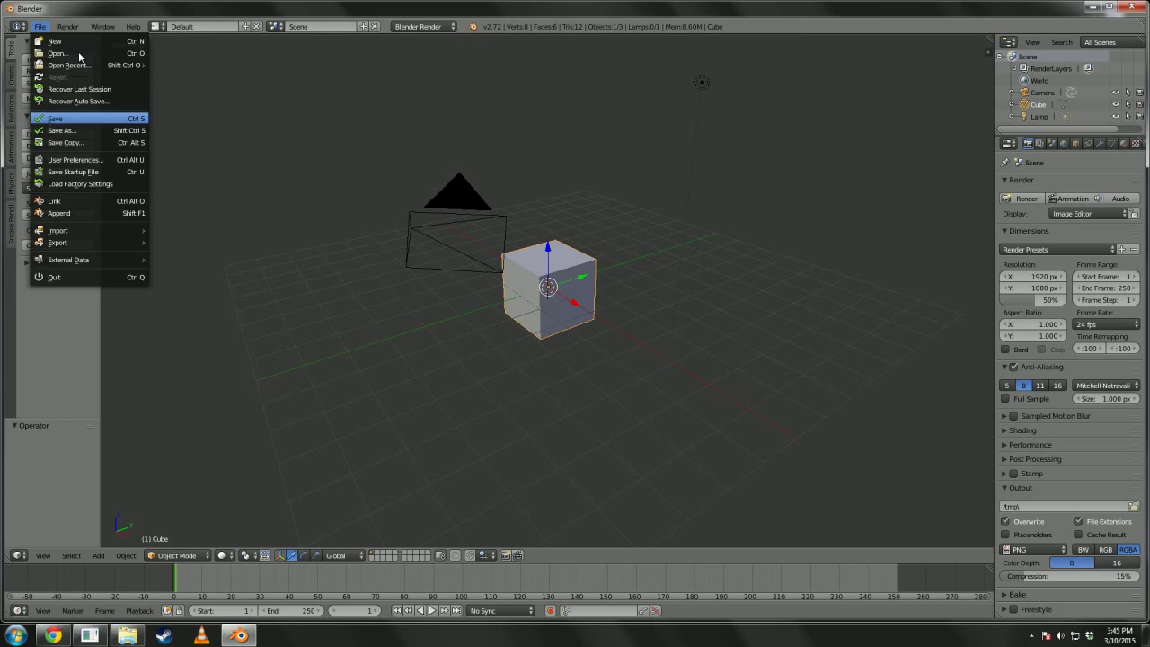
pyautogui.click(65, 159)
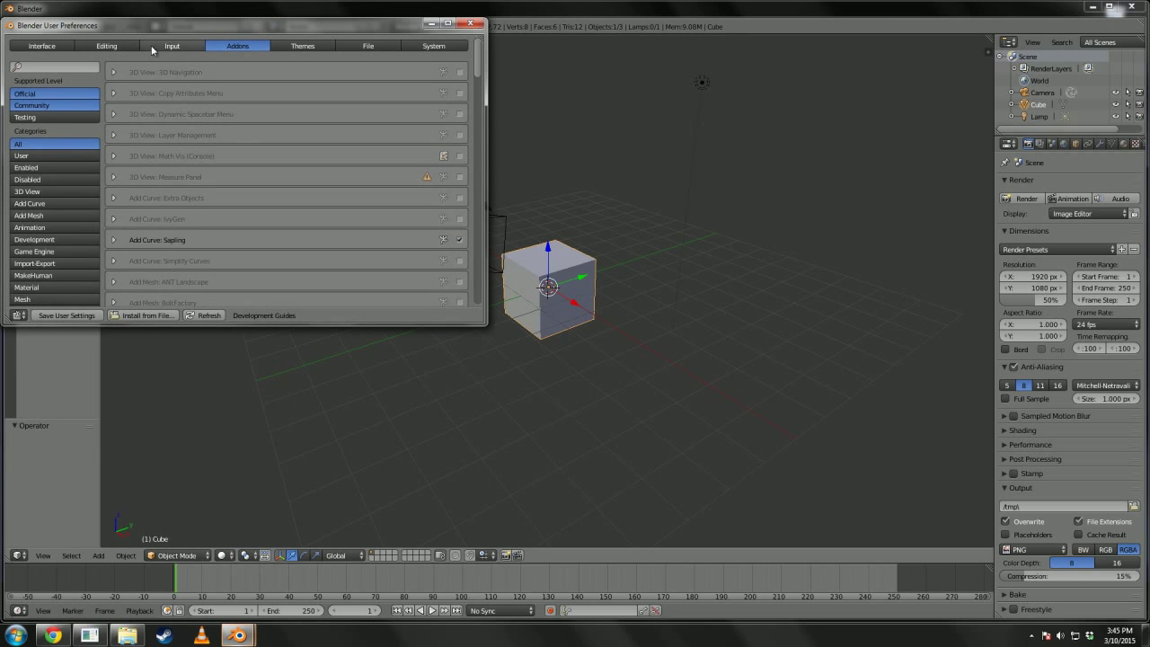
pyautogui.click(39, 67)
pyautogui.write('import')
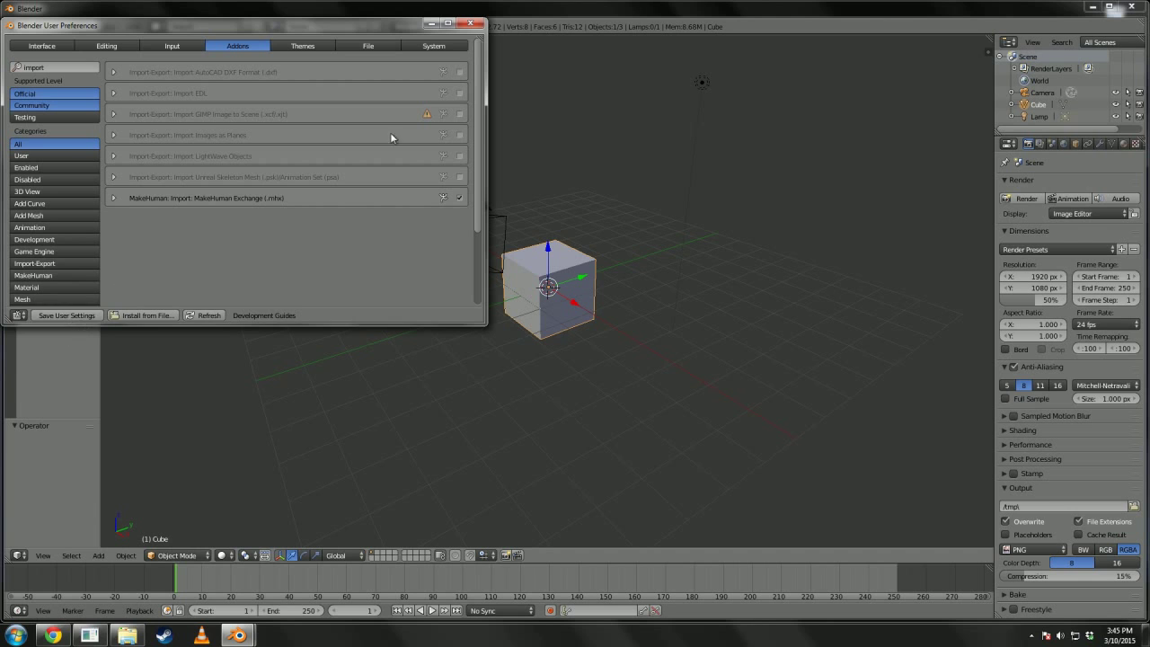
pyautogui.click(471, 24)
# Step: Import Tutorial Documents.mhx from the Tutorial Documents folder as a MakeHuman (.mhx) file
pyautogui.click(38, 26)
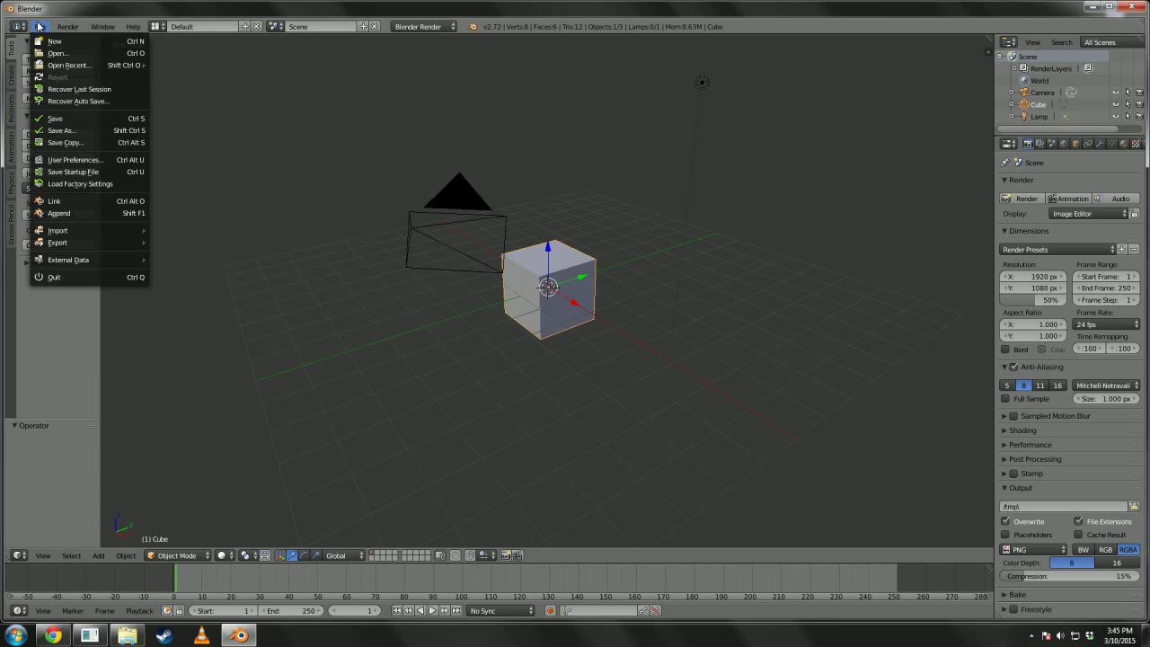
pyautogui.moveTo(90, 232)
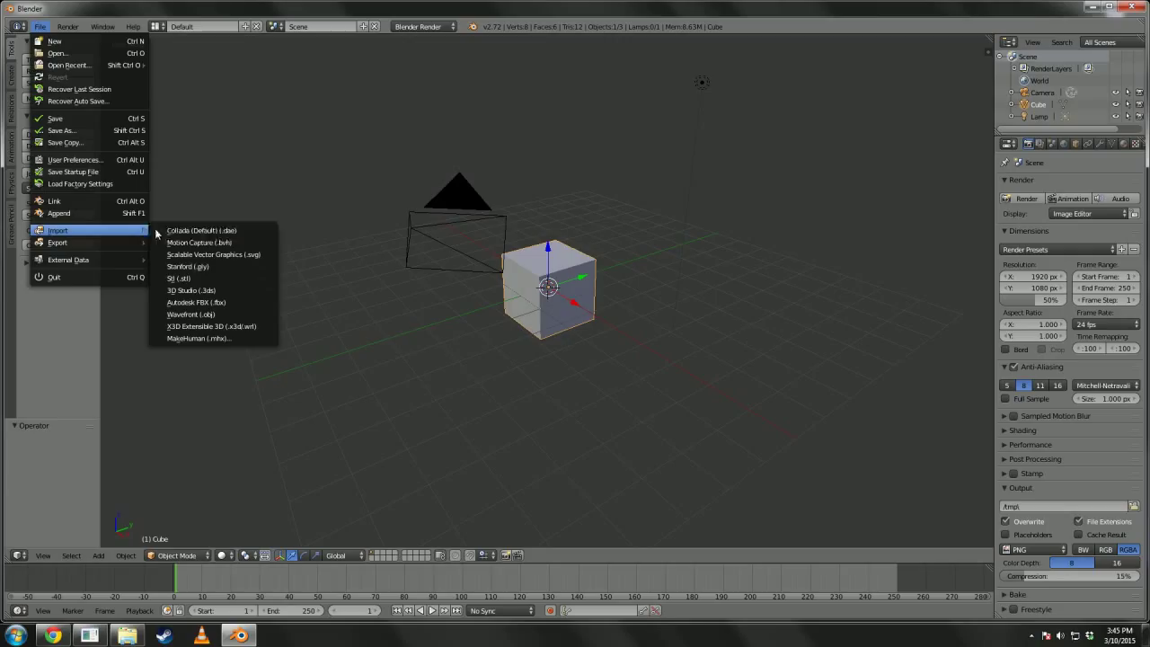
pyautogui.click(233, 340)
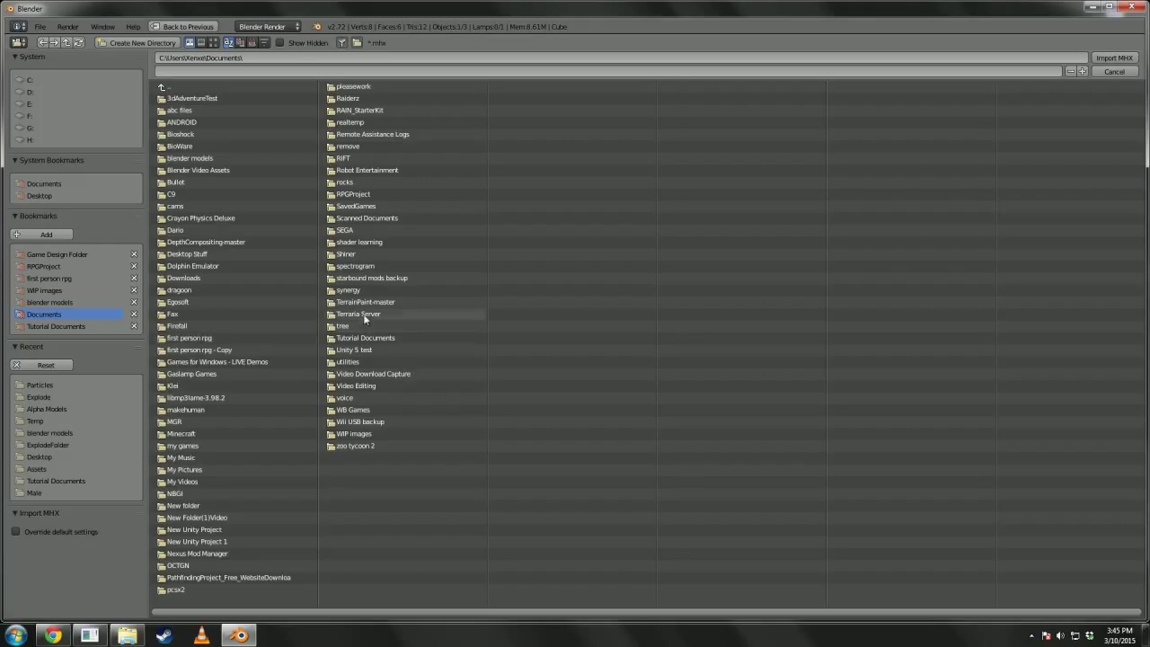
pyautogui.click(376, 337)
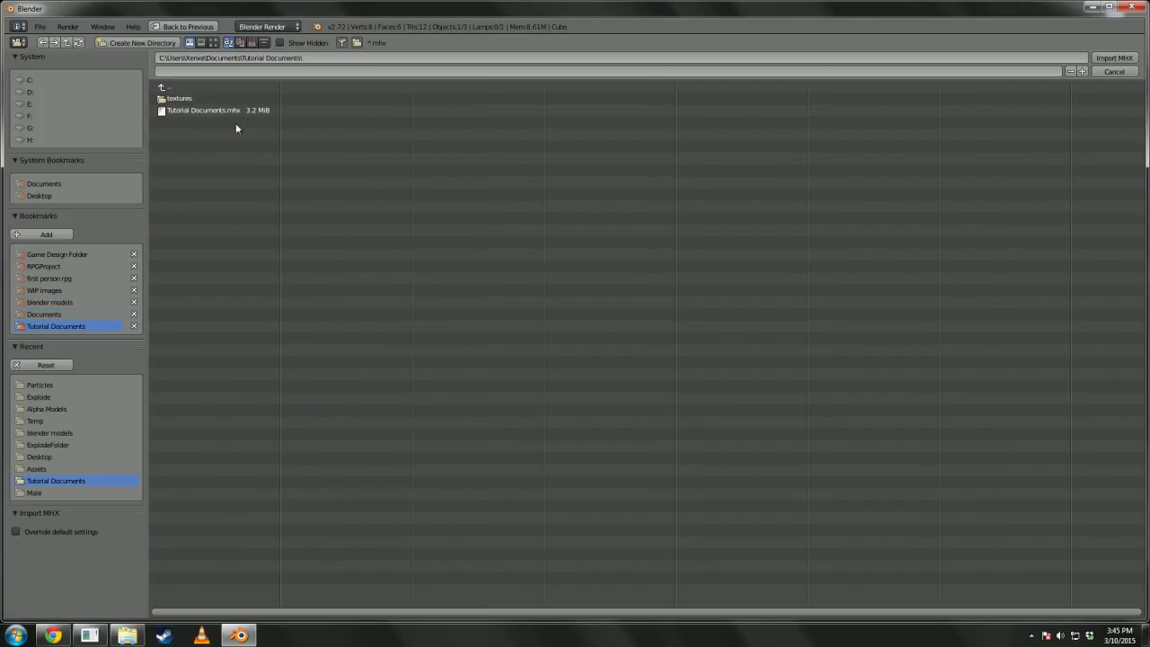
pyautogui.click(201, 112)
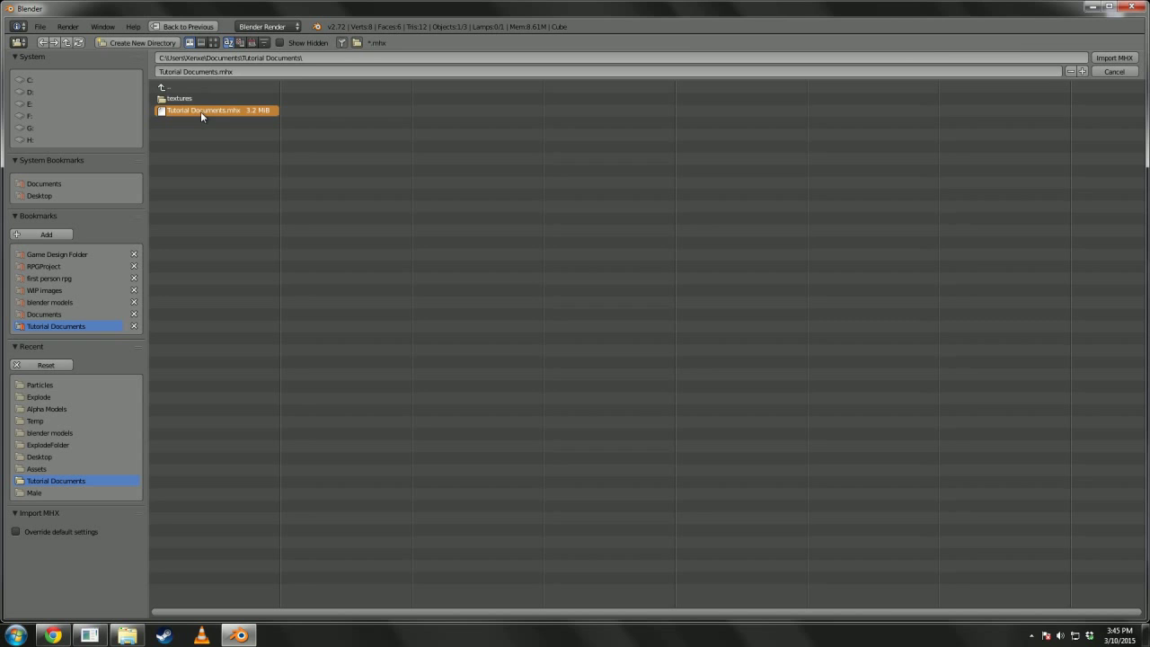
pyautogui.click(1124, 63)
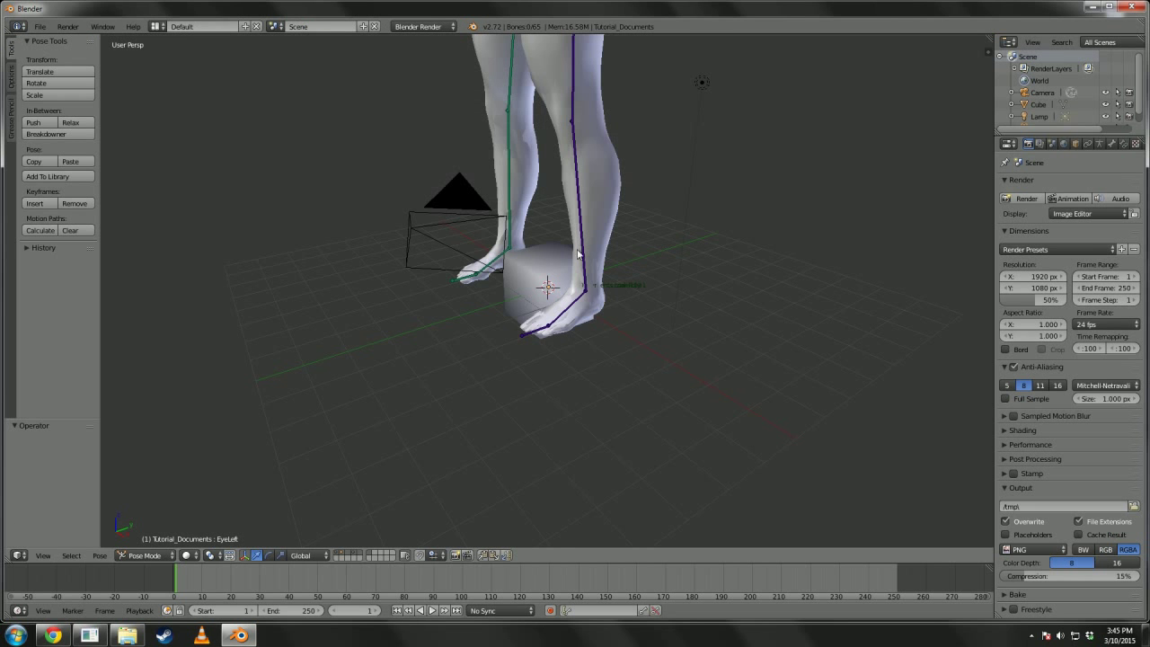
# Step: Bring the imported character into view and set the viewport shading to Solid
pyautogui.keyDown('shift'); pyautogui.moveTo(401, 220); pyautogui.dragTo(394, 467, button='middle'); pyautogui.keyUp('shift')
pyautogui.scroll(-1, 423, 413)
pyautogui.moveTo(424, 413); pyautogui.dragTo(481, 393, button='middle')
pyautogui.keyDown('shift'); pyautogui.moveTo(432, 428); pyautogui.dragTo(435, 337, button='middle'); pyautogui.keyUp('shift')
pyautogui.click(194, 559)
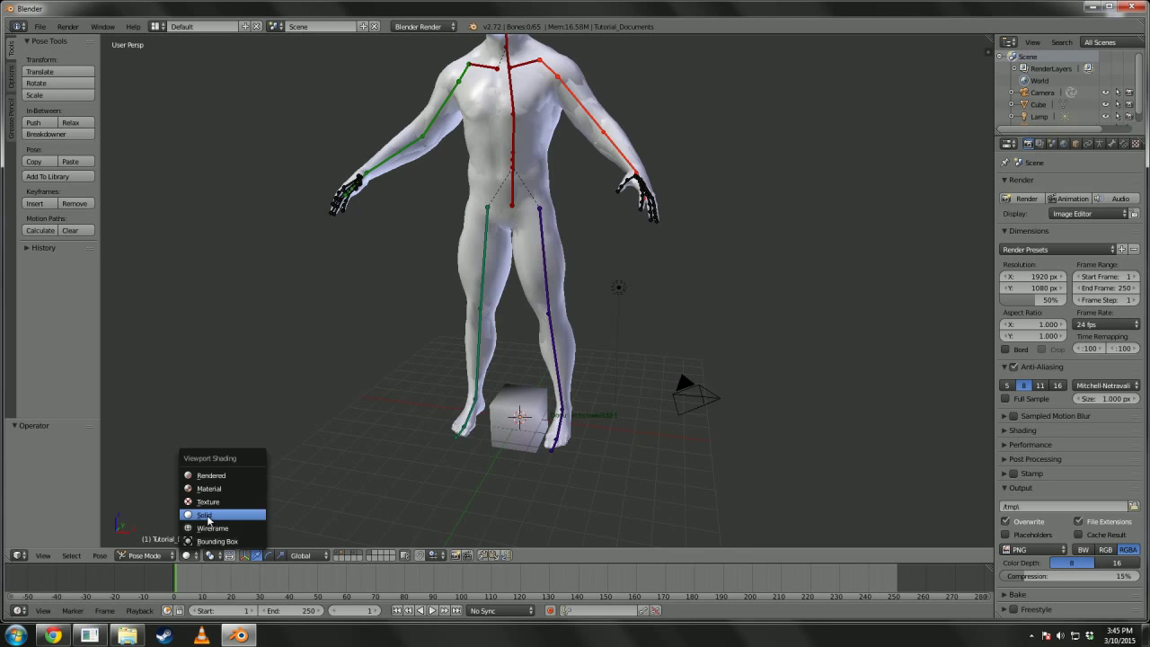
pyautogui.click(207, 517)
# Step: Select the default cube between the character's feet and apply flat shading to it
pyautogui.moveTo(306, 448)
pyautogui.mouseDown(button='middle')
pyautogui.moveTo(364, 424)
pyautogui.moveTo(575, 414)
pyautogui.moveTo(476, 395)
pyautogui.mouseUp(button='middle')
pyautogui.rightClick(576, 413)
pyautogui.scroll(4, 601, 446)
pyautogui.click(68, 215)
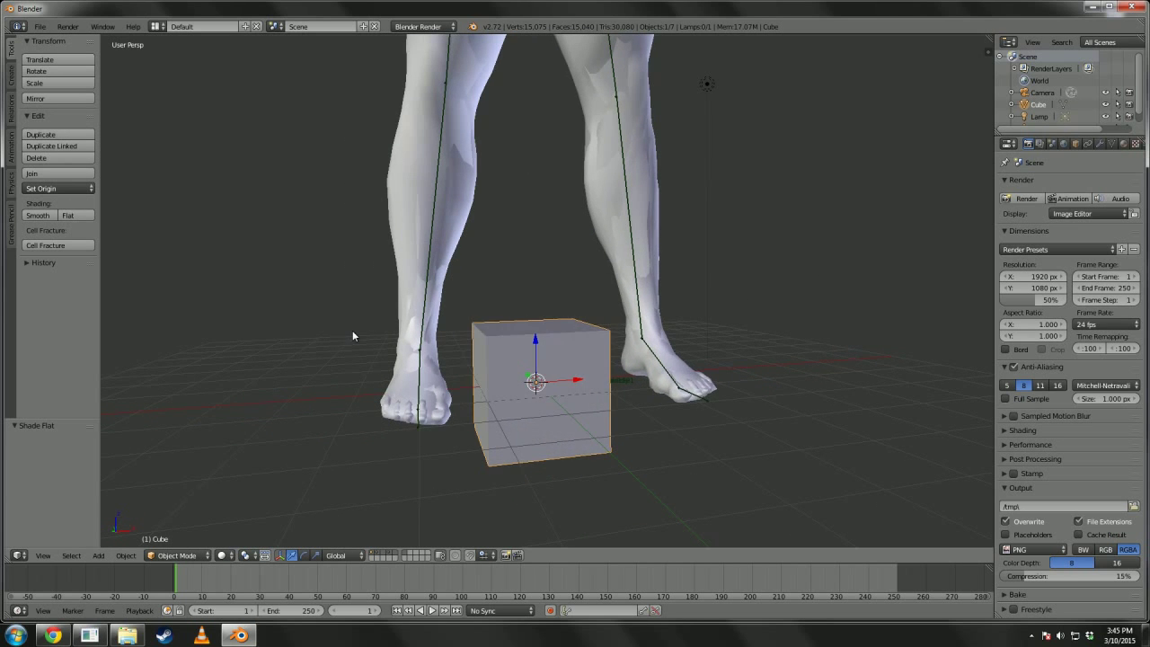
# Step: Examine the imported character's mesh and rig up close and as a full figure
pyautogui.scroll(-4, 352, 330)
pyautogui.moveTo(306, 181); pyautogui.dragTo(408, 332, button='middle')
pyautogui.scroll(3, 408, 332)
pyautogui.keyDown('shift'); pyautogui.moveTo(452, 165); pyautogui.dragTo(404, 43, button='middle'); pyautogui.keyUp('shift')
pyautogui.scroll(-1, 362, 414)
pyautogui.moveTo(430, 644); pyautogui.dragTo(411, 267, button='middle')
pyautogui.scroll(-4, 373, 343)
pyautogui.moveTo(373, 338); pyautogui.dragTo(391, 373, button='middle')
pyautogui.scroll(-2, 404, 381)
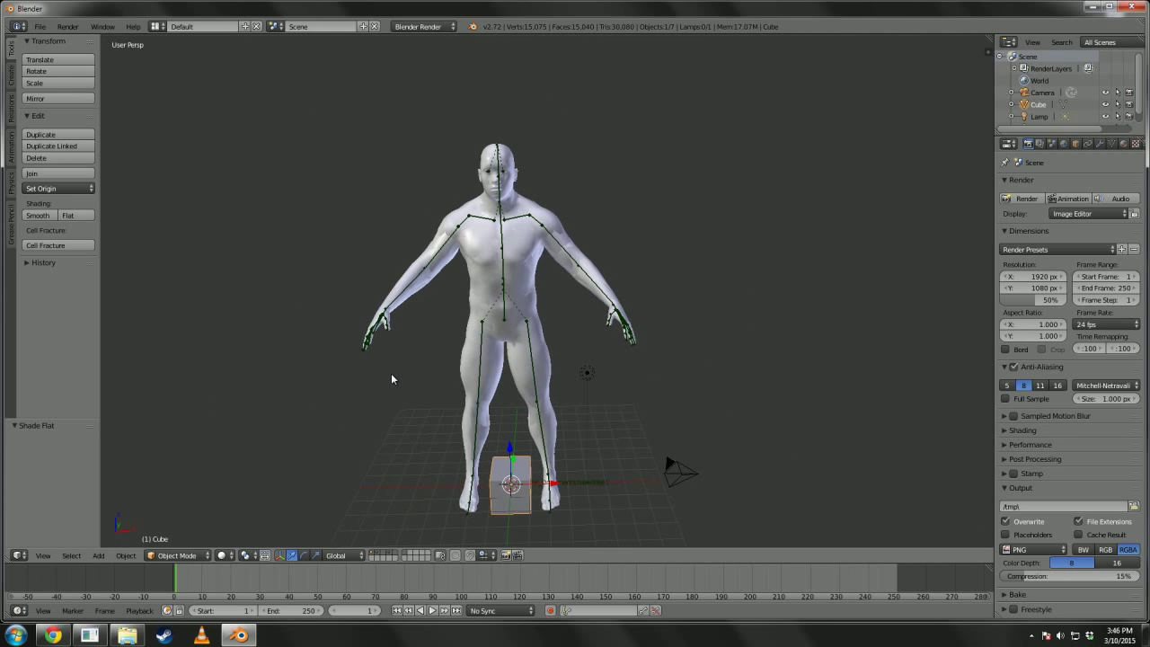